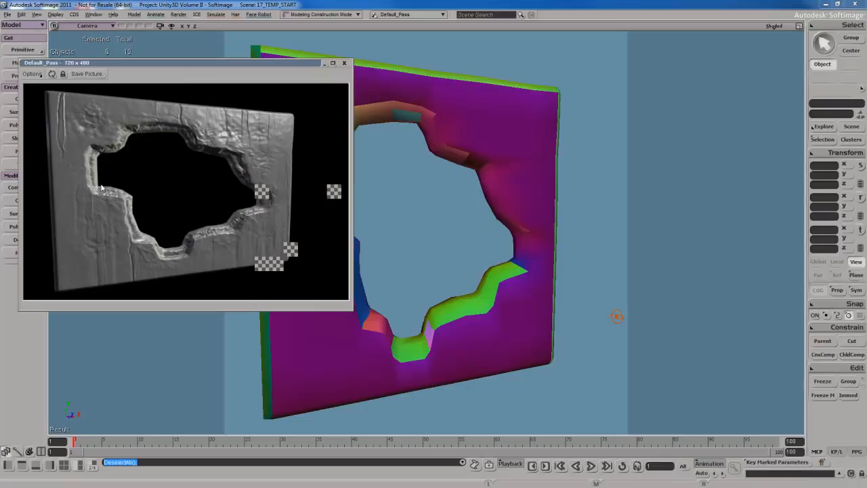
# Close the render preview and add a polygon mesh cylinder primitive to the scene.
pyautogui.click(345, 63)
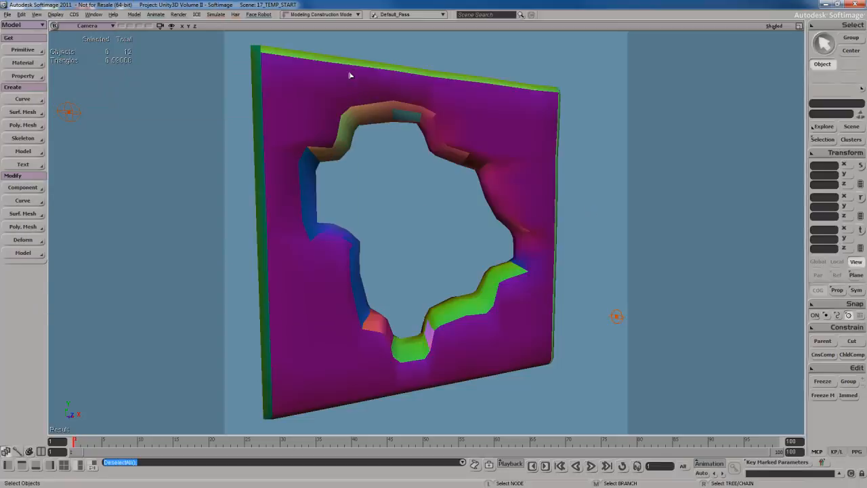
pyautogui.press('s')
pyautogui.moveTo(449, 251); pyautogui.dragTo(452, 251, button='right')
pyautogui.press('space')
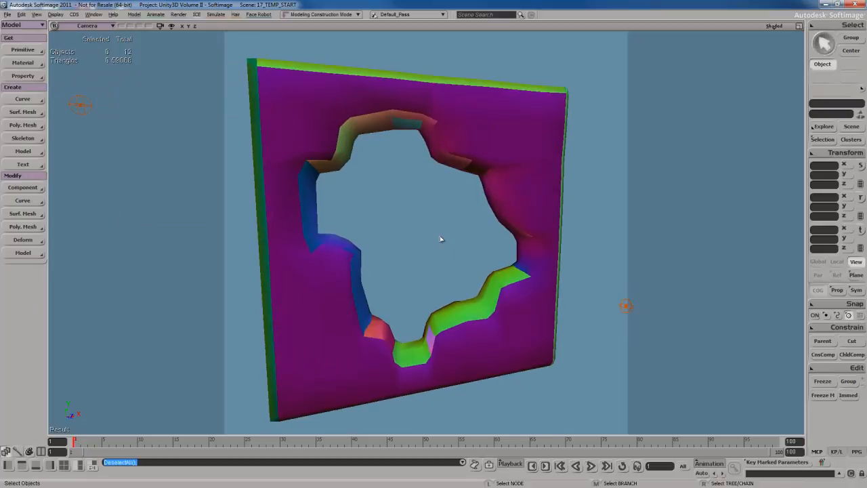
pyautogui.click(25, 54)
pyautogui.moveTo(90, 68)
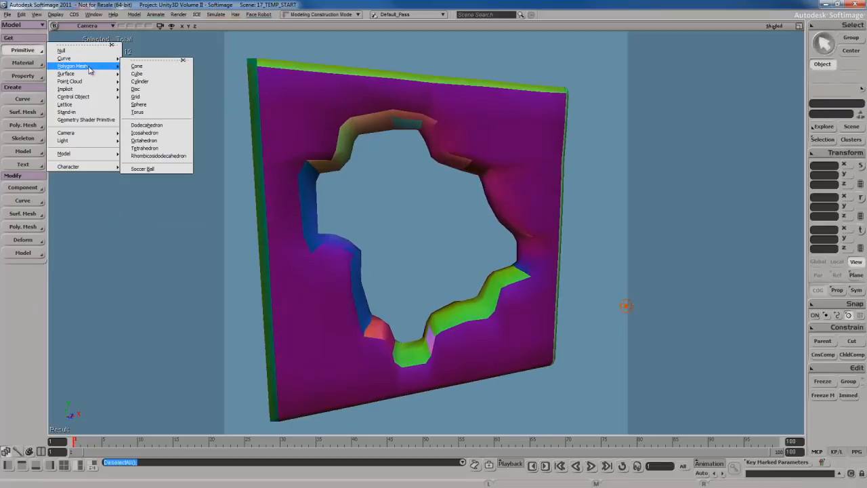
pyautogui.click(162, 84)
pyautogui.scroll(5, 461, 270)
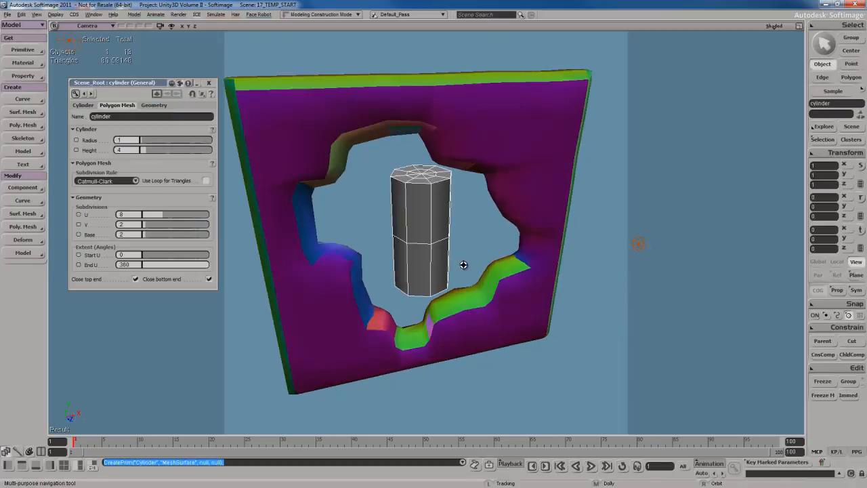
# Set the cylinder's subdivisions to U 6, V 1 and Base 1.
pyautogui.click(134, 235)
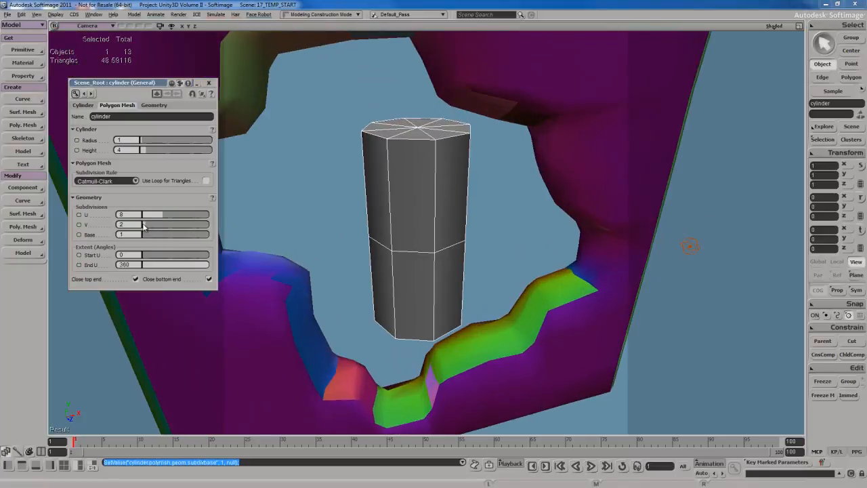
pyautogui.press('s')
pyautogui.moveTo(412, 203); pyautogui.dragTo(411, 229, button='right')
pyautogui.scroll(3, 412, 235)
pyautogui.click(130, 215)
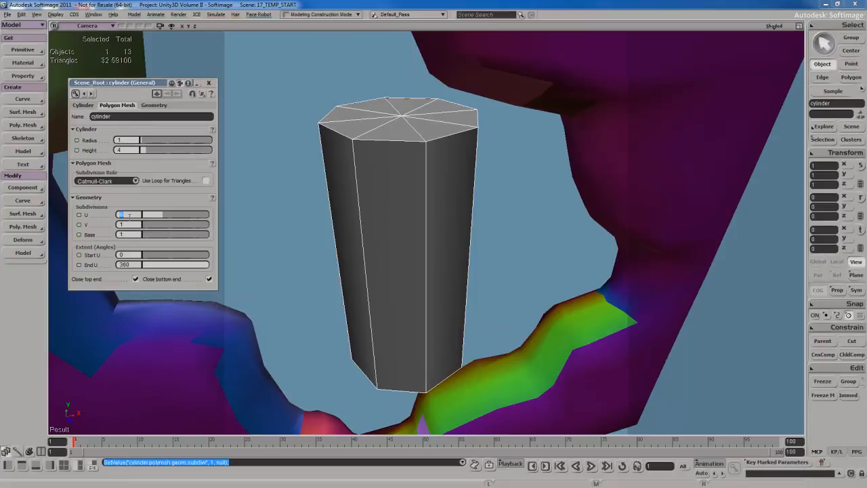
pyautogui.write('6')
pyautogui.press('Return')
pyautogui.press('s')
pyautogui.moveTo(412, 248)
pyautogui.mouseDown(button='right')
pyautogui.moveTo(412, 259)
pyautogui.moveTo(420, 238)
pyautogui.mouseUp(button='right')
pyautogui.scroll(-4, 411, 258)
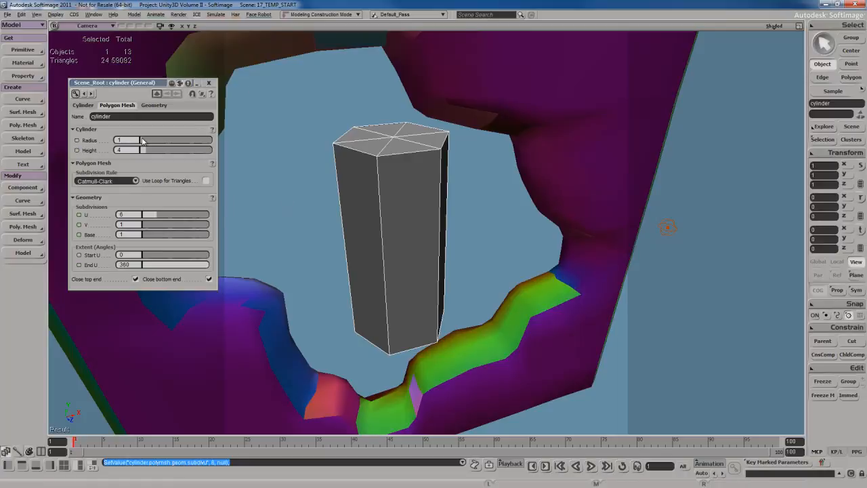
# Thin the cylinder to a radius of about 0.057.
pyautogui.moveTo(142, 141); pyautogui.dragTo(139, 142)
pyautogui.moveTo(431, 238); pyautogui.dragTo(409, 226, button='right')
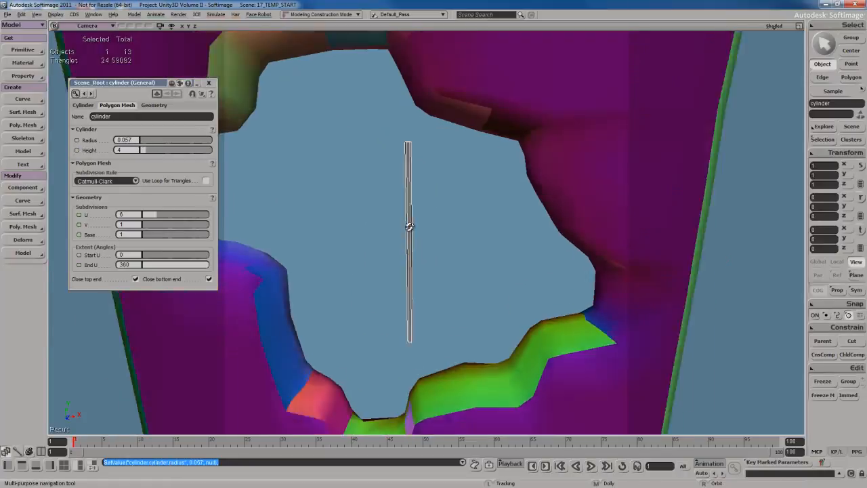
pyautogui.moveTo(409, 226); pyautogui.dragTo(356, 229, button='middle')
pyautogui.moveTo(356, 228); pyautogui.dragTo(399, 231, button='right')
pyautogui.moveTo(398, 231); pyautogui.dragTo(407, 224, button='middle')
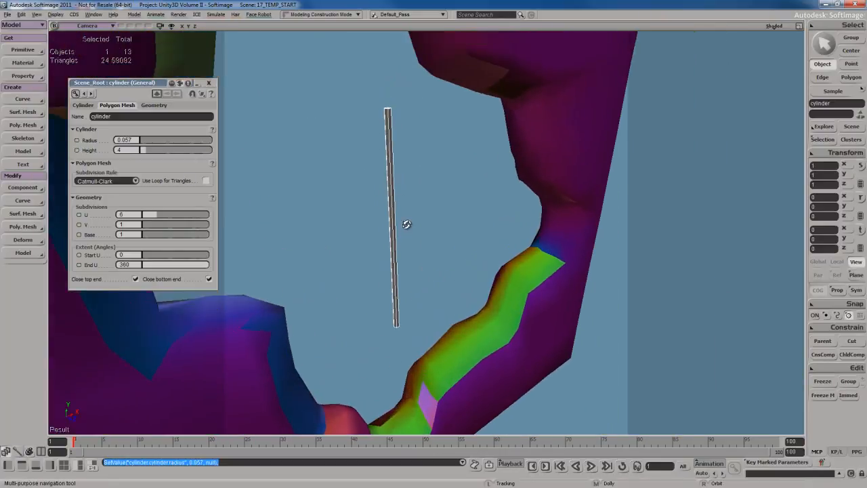
pyautogui.moveTo(406, 225); pyautogui.dragTo(403, 218, button='right')
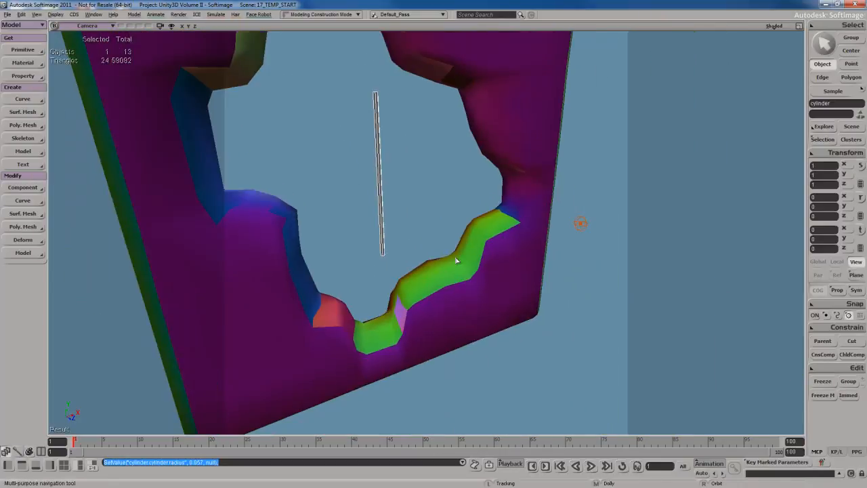
# Move the thin cylinder to about -0.48 along the X axis inside the wall opening.
pyautogui.press('v')
pyautogui.moveTo(436, 235); pyautogui.dragTo(450, 248, button='right')
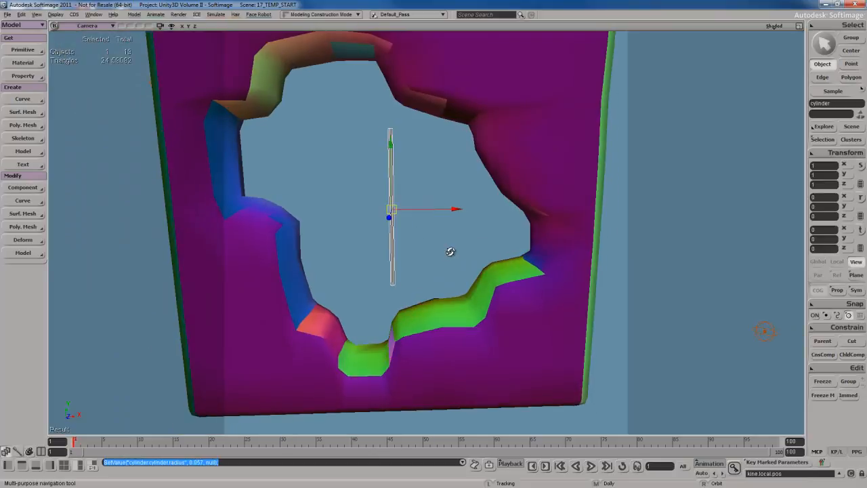
pyautogui.moveTo(485, 254); pyautogui.dragTo(467, 256, button='middle')
pyautogui.press('space')
pyautogui.moveTo(467, 256); pyautogui.dragTo(437, 269, button='right')
# Freeze the Shrink Wrap operator on the Lo_Res wall mesh.
pyautogui.click(492, 253)
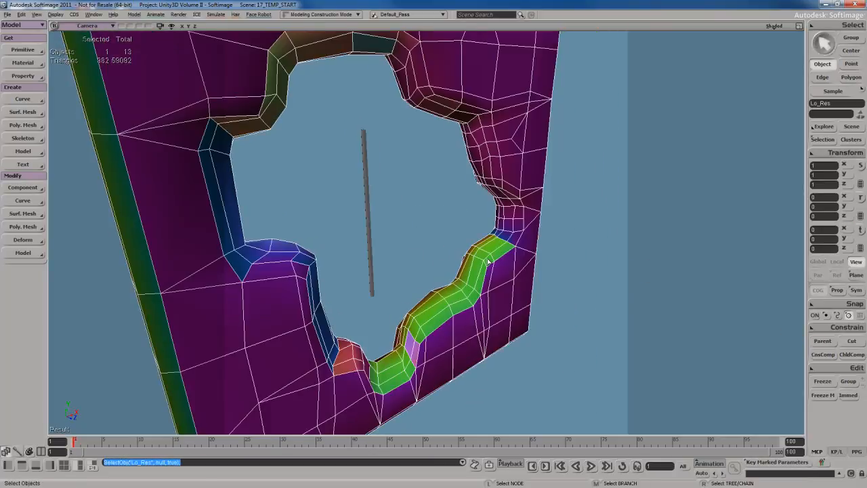
pyautogui.press('s')
pyautogui.scroll(-5, 532, 261)
pyautogui.moveTo(529, 241); pyautogui.dragTo(530, 251, button='right')
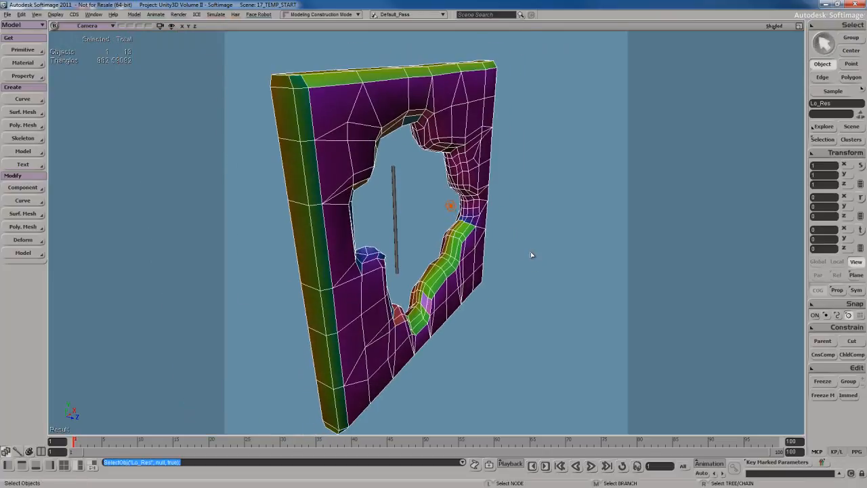
pyautogui.scroll(3, 530, 252)
pyautogui.press('g')
pyautogui.press('g')
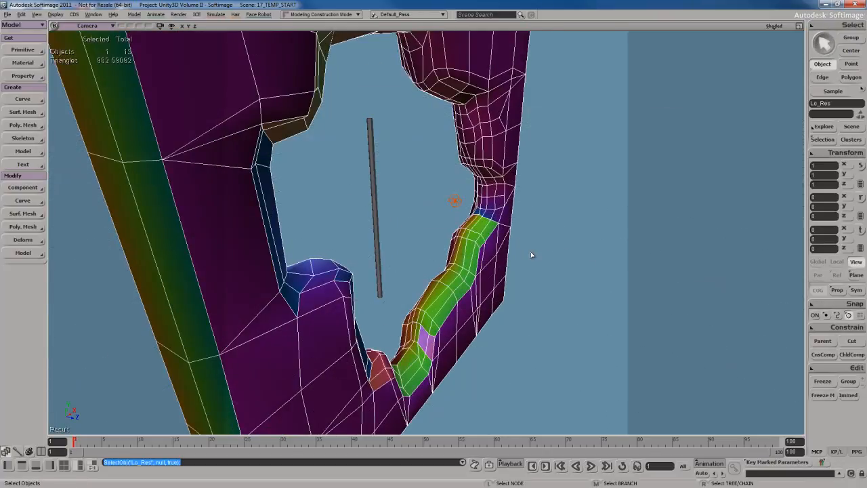
pyautogui.press('v')
pyautogui.press('space')
pyautogui.press('8')
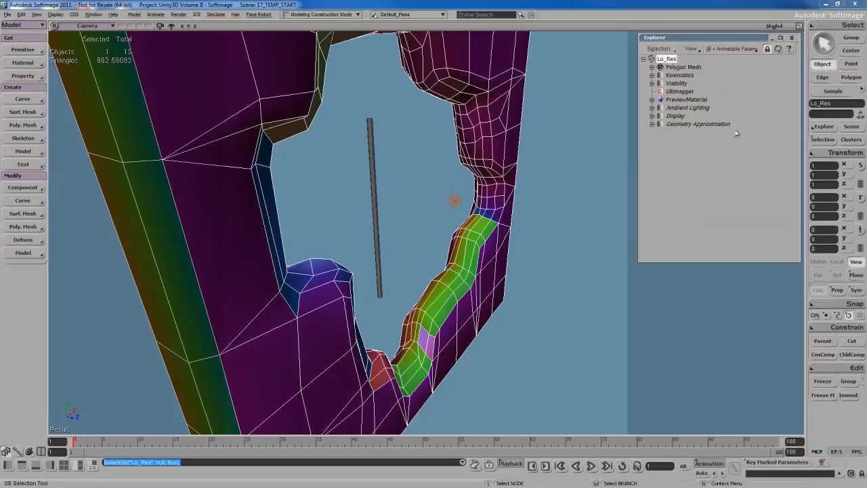
pyautogui.click(652, 67)
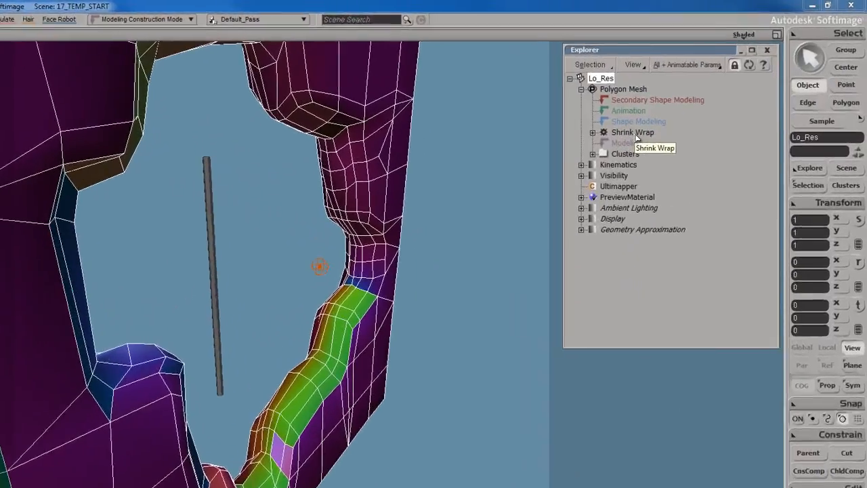
pyautogui.rightClick(691, 100)
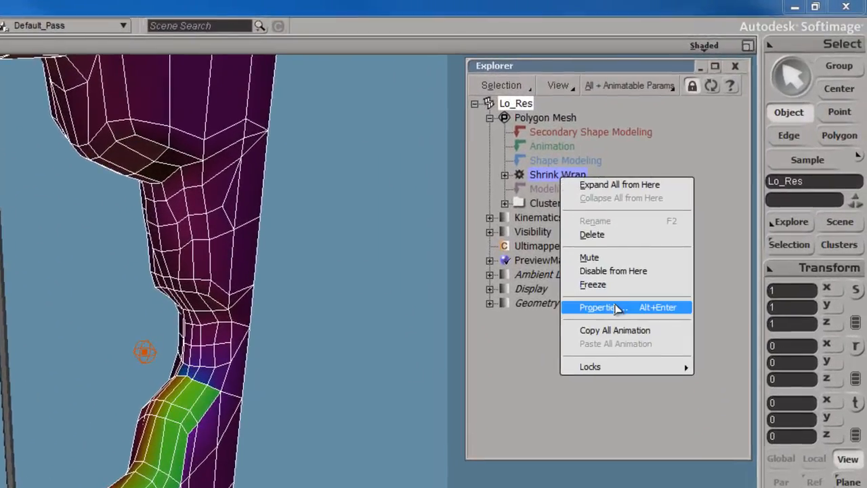
pyautogui.click(610, 285)
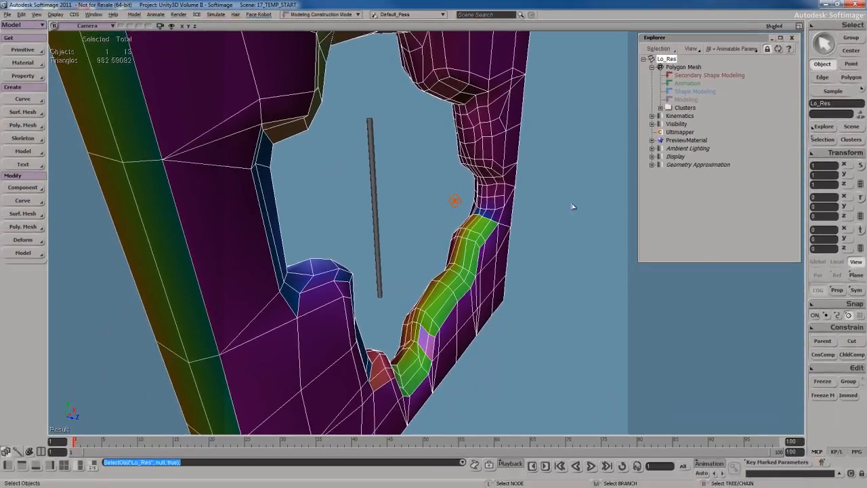
# Move the wall's center to its bounding box and set its translation to 0 on all axes.
pyautogui.click(830, 155)
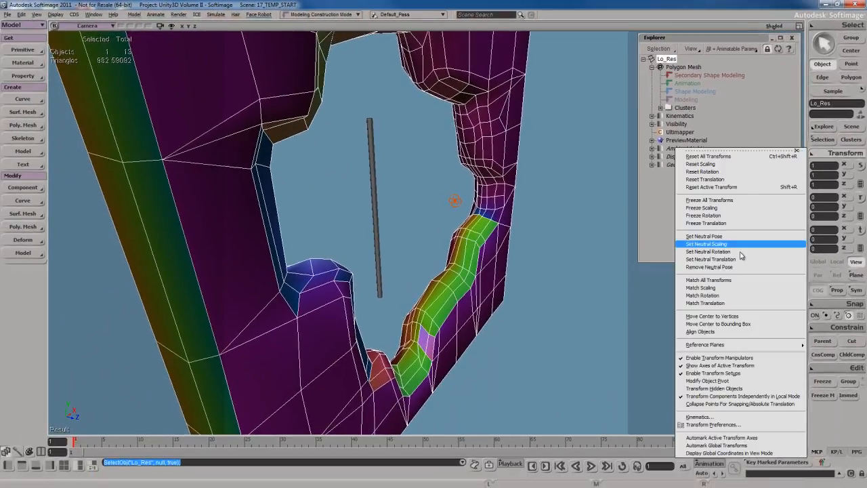
pyautogui.click(735, 325)
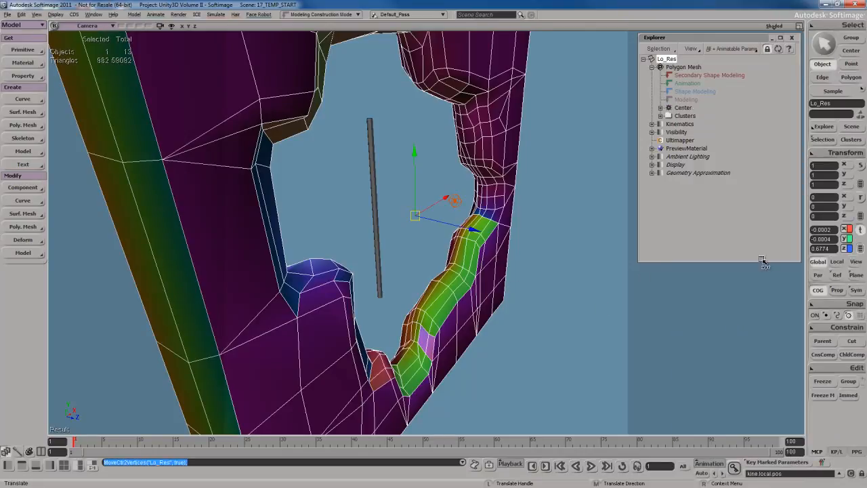
pyautogui.write('0')
pyautogui.press('Return')
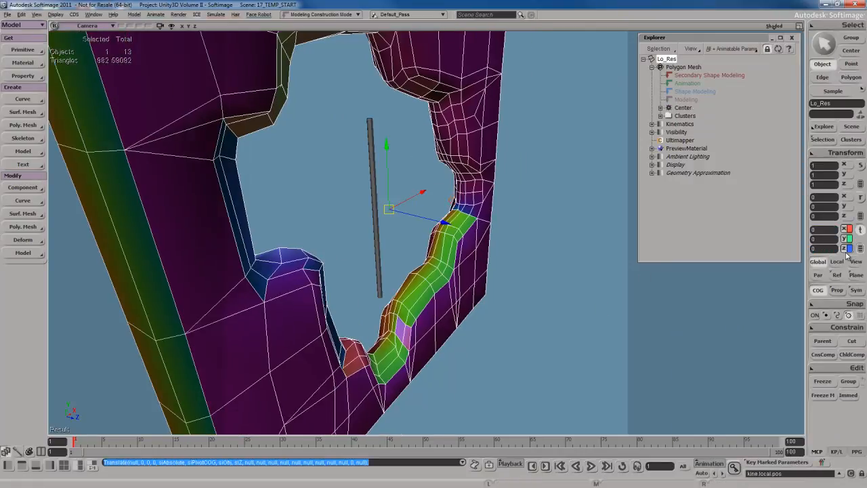
# Shorten the thin cylinder to a height of about 1.248.
pyautogui.press('s')
pyautogui.moveTo(596, 287); pyautogui.dragTo(474, 286, button='right')
pyautogui.press('space')
pyautogui.click(400, 250)
pyautogui.press('s')
pyautogui.moveTo(441, 246); pyautogui.dragTo(444, 238)
pyautogui.moveTo(444, 238); pyautogui.dragTo(459, 246, button='right')
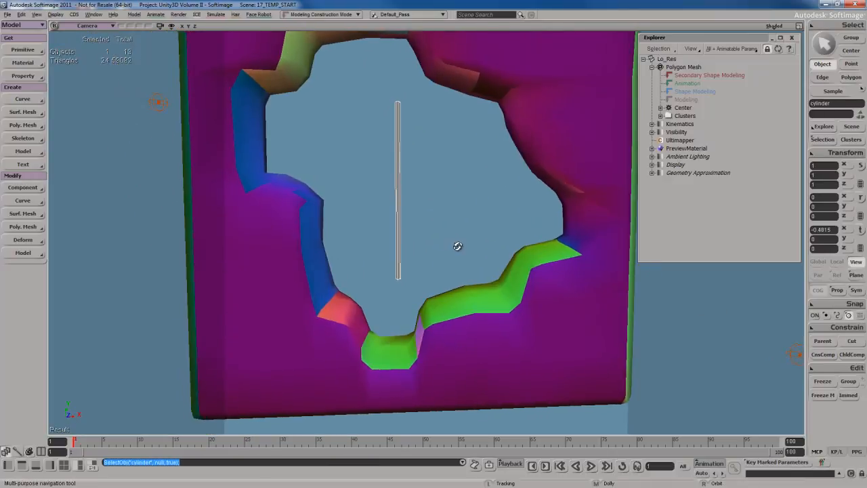
pyautogui.moveTo(455, 237); pyautogui.dragTo(462, 237)
pyautogui.press('space')
pyautogui.scroll(-2, 462, 238)
pyautogui.scroll(2, 462, 238)
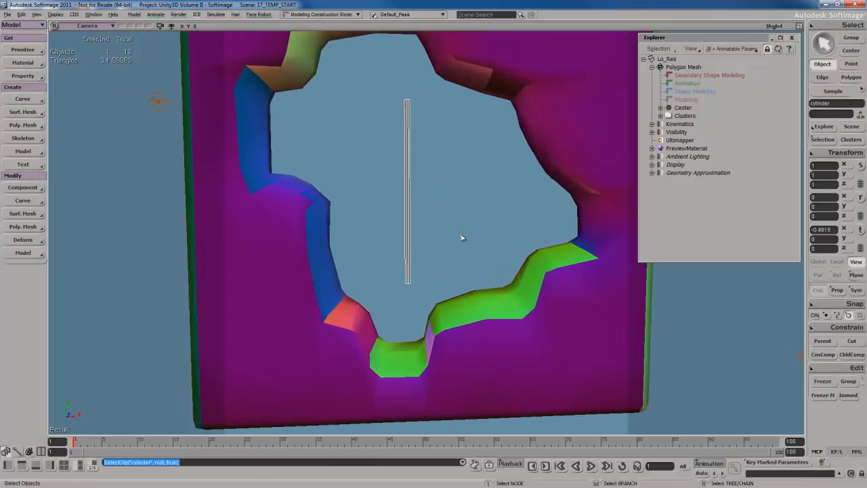
pyautogui.press('Return')
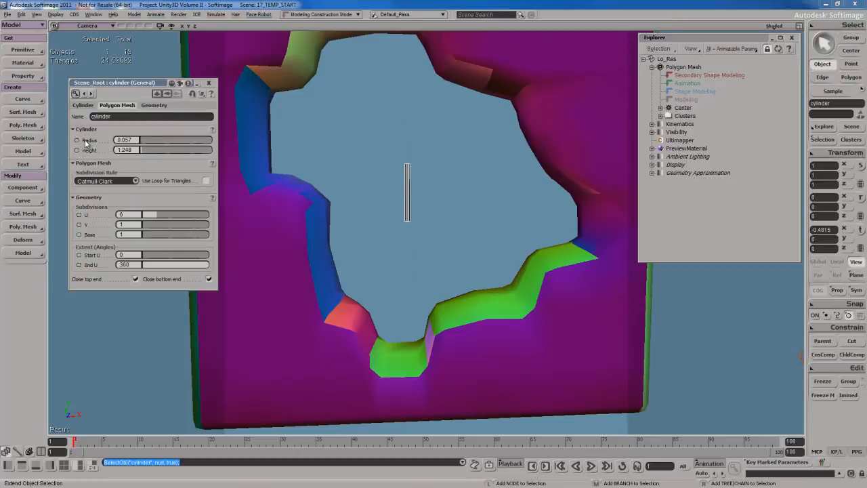
# Duplicate the cylinder and move the copy to about X 1.02, Y -1.86, standing on the hole's lower right ledge.
pyautogui.hotkey('ctrl', 'd')
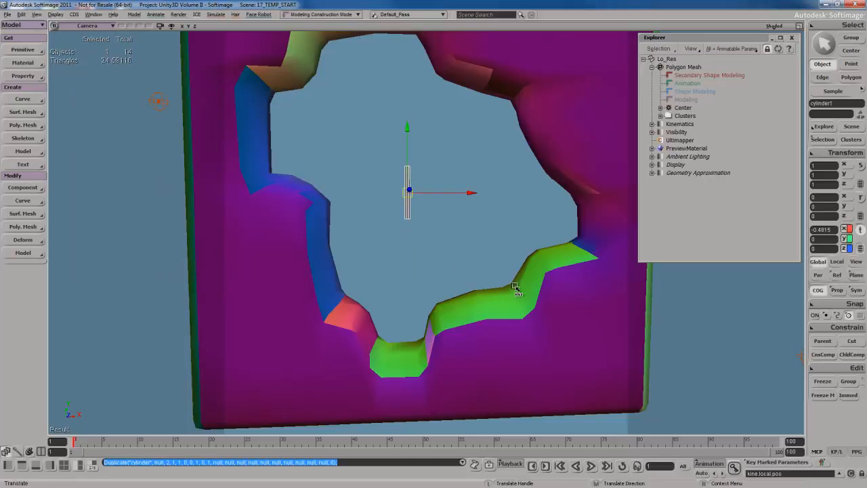
pyautogui.press('s')
pyautogui.moveTo(468, 272); pyautogui.dragTo(452, 262, button='right')
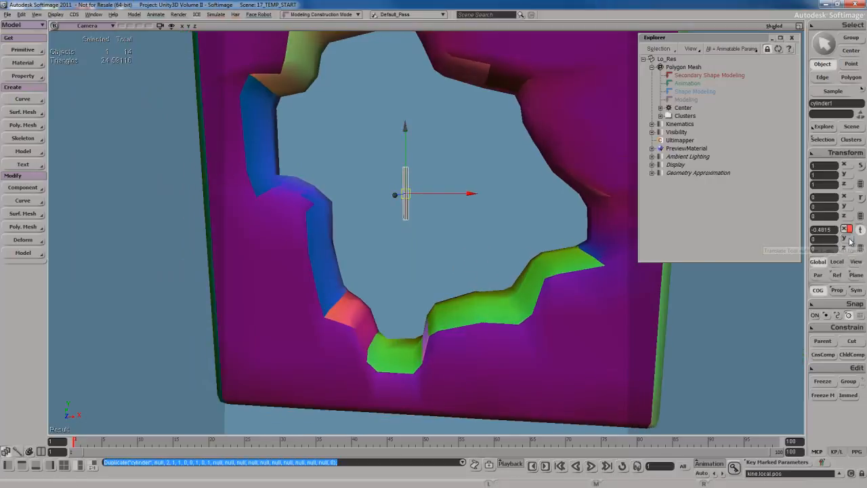
pyautogui.keyDown('shift'); pyautogui.click(850, 239); pyautogui.keyUp('shift')
pyautogui.press('s')
pyautogui.moveTo(454, 238); pyautogui.dragTo(475, 227, button='right')
pyautogui.moveTo(476, 227); pyautogui.dragTo(511, 287)
pyautogui.press('s')
pyautogui.press('s')
pyautogui.moveTo(503, 288); pyautogui.dragTo(507, 300, button='right')
pyautogui.scroll(4, 507, 303)
pyautogui.press('s')
pyautogui.moveTo(515, 313); pyautogui.dragTo(505, 305)
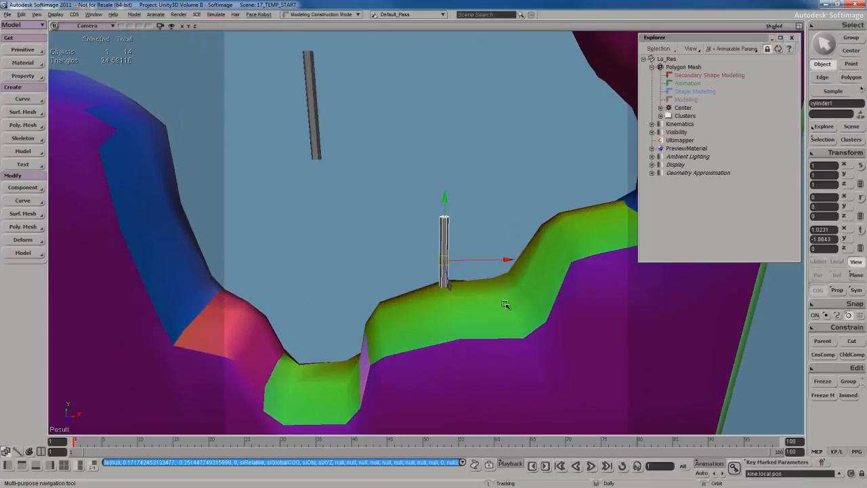
# Extrude the duplicated cylinder's top cap polygons along their axis with 3 subdivisions.
pyautogui.press('y')
pyautogui.moveTo(475, 238); pyautogui.dragTo(429, 206)
pyautogui.press('s')
pyautogui.moveTo(476, 214); pyautogui.dragTo(495, 232)
pyautogui.scroll(4, 498, 246)
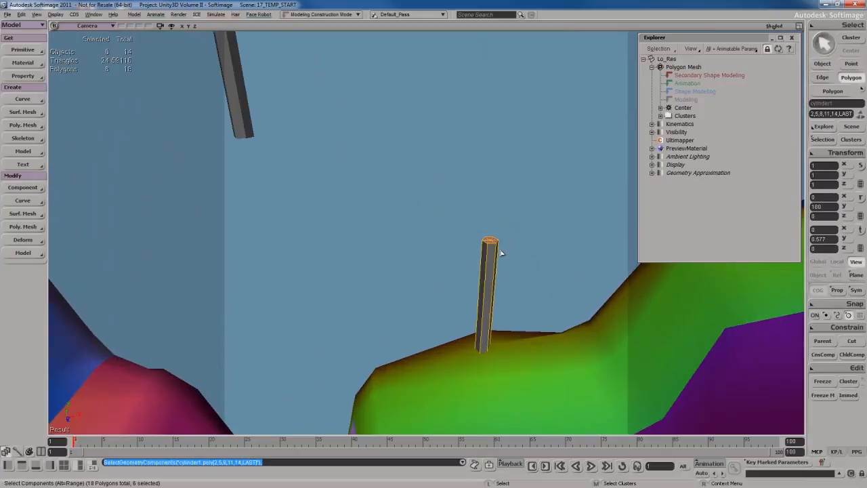
pyautogui.press('v')
pyautogui.press('s')
pyautogui.moveTo(529, 271); pyautogui.dragTo(466, 264)
pyautogui.rightClick(428, 236)
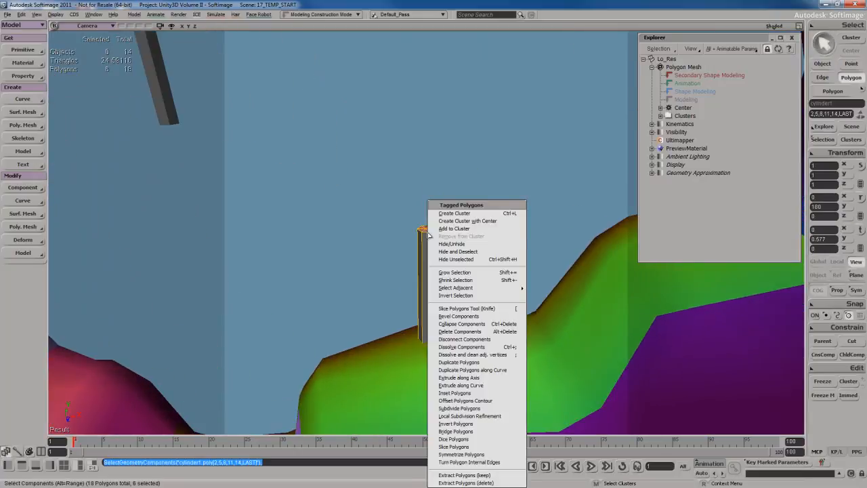
pyautogui.click(463, 377)
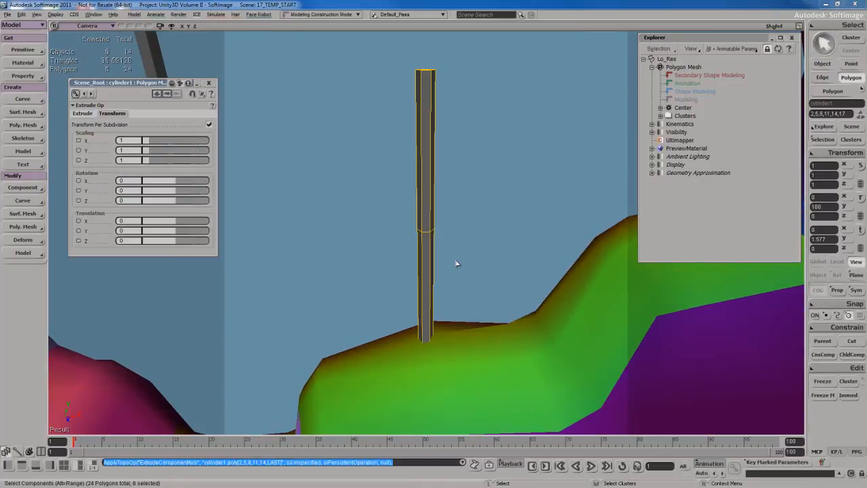
pyautogui.click(81, 115)
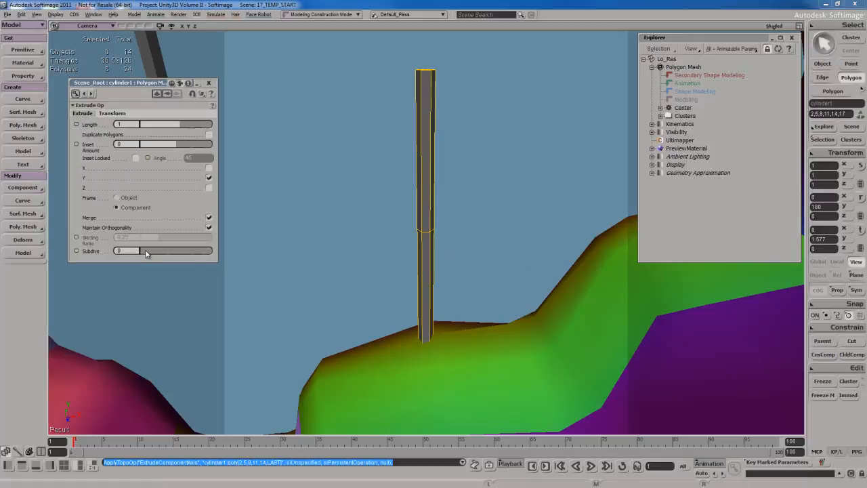
pyautogui.moveTo(145, 254); pyautogui.dragTo(163, 252)
# Bend the extruded rod with a per-subdivision rotation of about 8.816 on X and 11.755 on Z, and return to object selection.
pyautogui.click(112, 113)
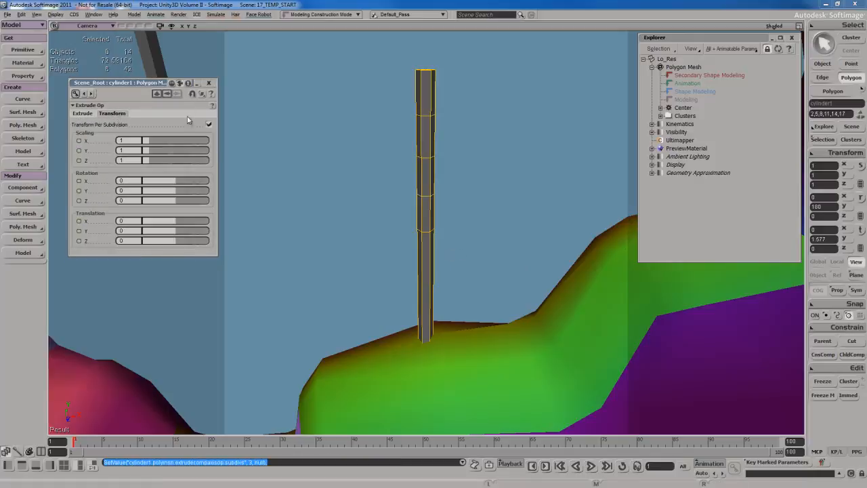
pyautogui.moveTo(171, 196); pyautogui.dragTo(202, 187)
pyautogui.hotkey('ctrl', 'z')
pyautogui.moveTo(205, 201); pyautogui.dragTo(216, 202)
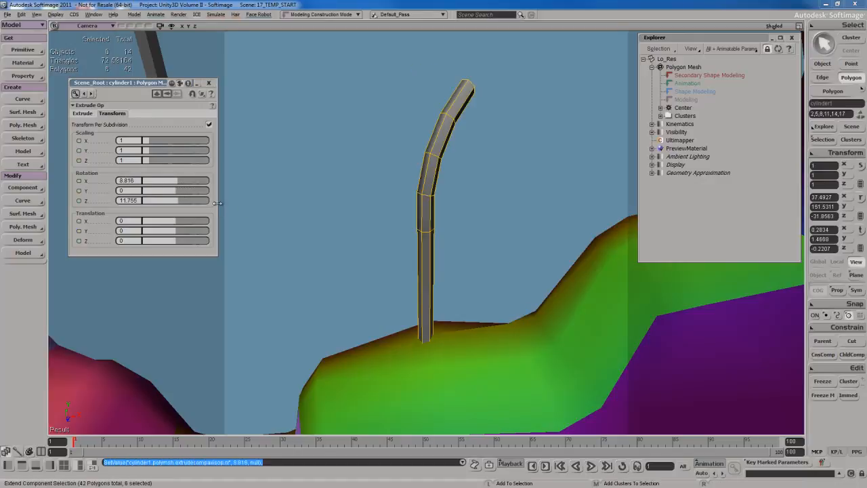
pyautogui.press('s')
pyautogui.moveTo(288, 215); pyautogui.dragTo(431, 172, button='right')
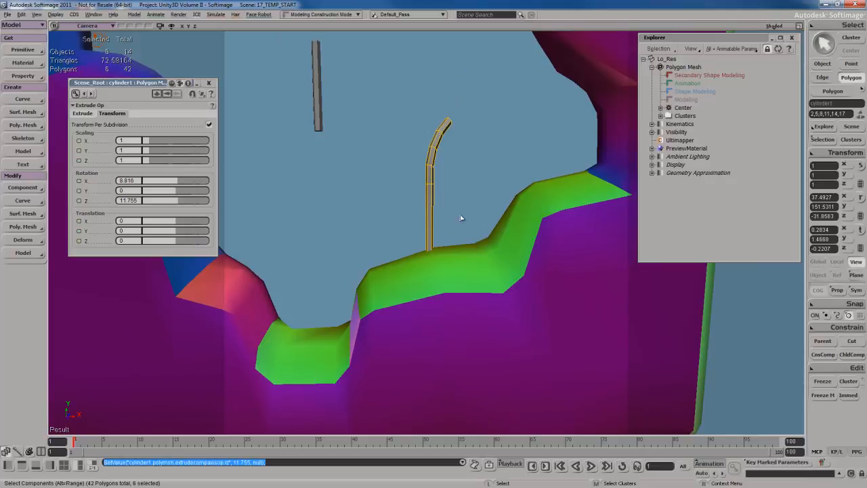
pyautogui.press('space')
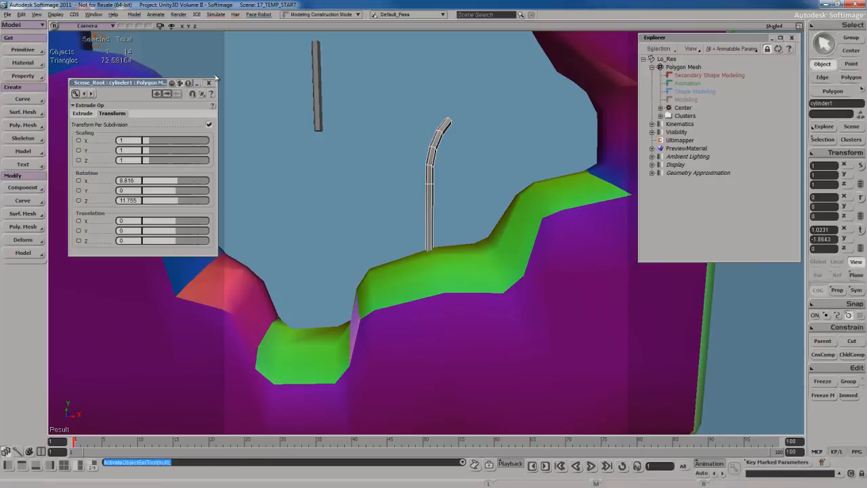
# Lower the bent rod to about X 0.92, Y -2.27 so its base meets the hole's lower right ledge.
pyautogui.click(208, 83)
pyautogui.press('v')
pyautogui.moveTo(467, 144); pyautogui.dragTo(460, 172)
pyautogui.press('s')
pyautogui.moveTo(460, 173); pyautogui.dragTo(470, 209, button='right')
pyautogui.press('space')
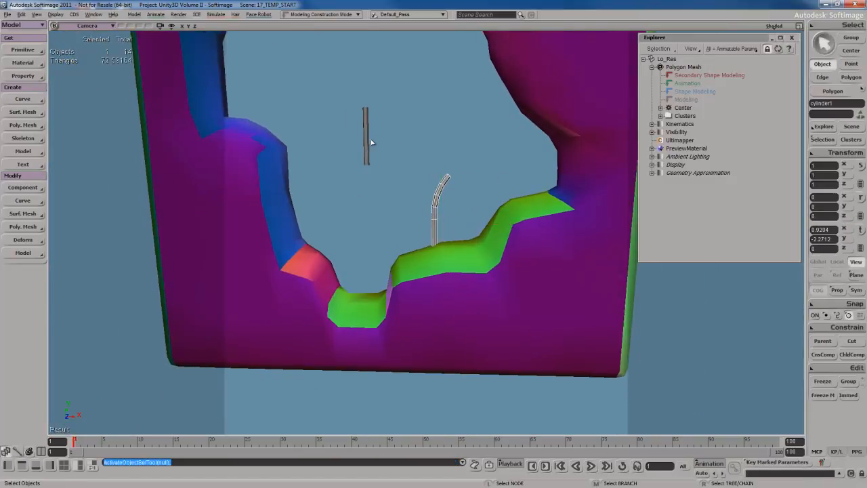
# Duplicate the straight cylinder and move the copy to about X 0.34, Y -0.35 in the open hole.
pyautogui.click(369, 140)
pyautogui.press('s')
pyautogui.moveTo(395, 128); pyautogui.dragTo(444, 136)
pyautogui.hotkey('ctrl', 'd')
pyautogui.press('v')
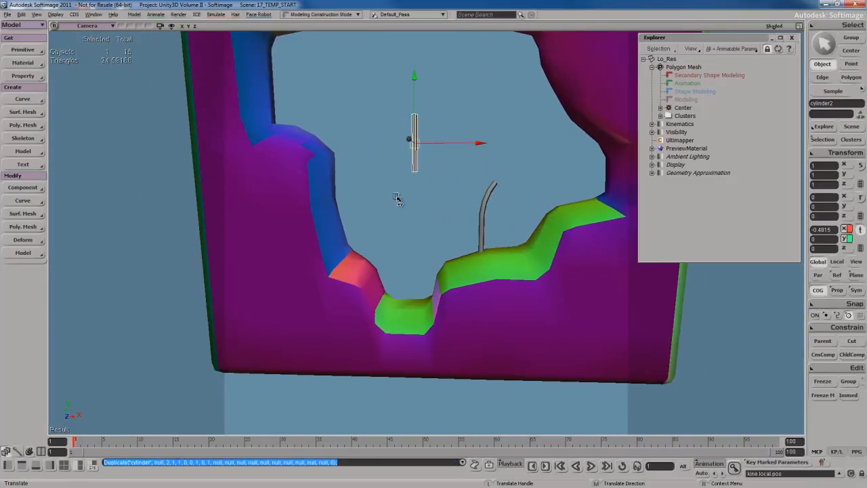
pyautogui.moveTo(397, 200); pyautogui.dragTo(441, 213)
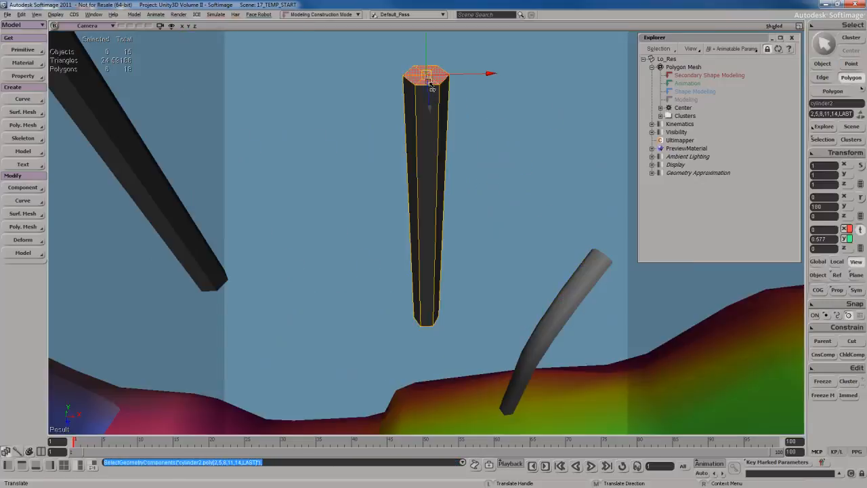
# Extrude the copied cylinder's top cap polygons along their axis with 4 subdivisions.
pyautogui.press('space')
pyautogui.rightClick(432, 80)
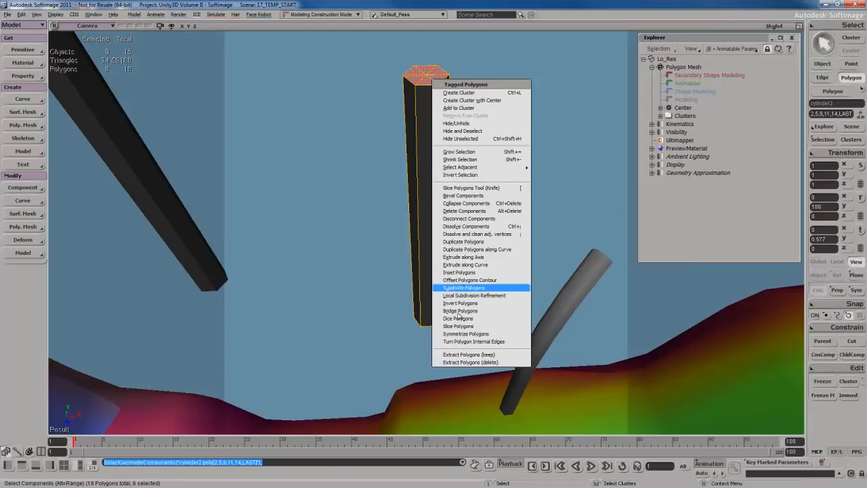
pyautogui.click(463, 257)
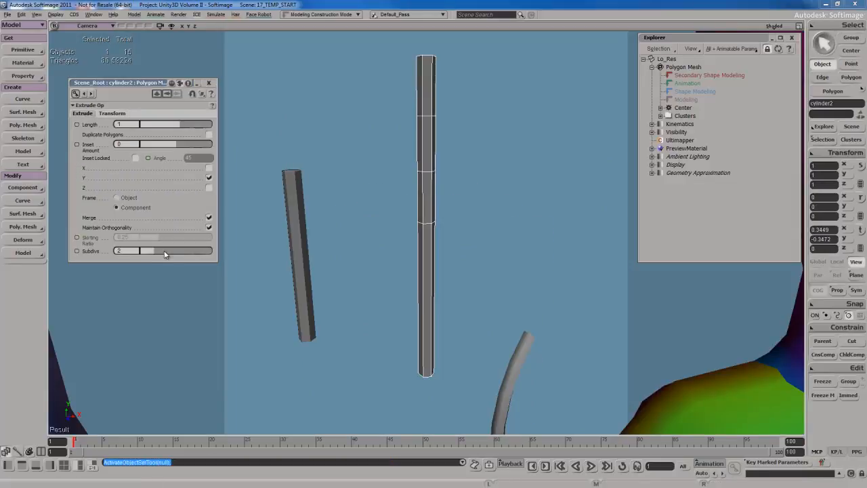
pyautogui.moveTo(164, 253); pyautogui.dragTo(170, 252)
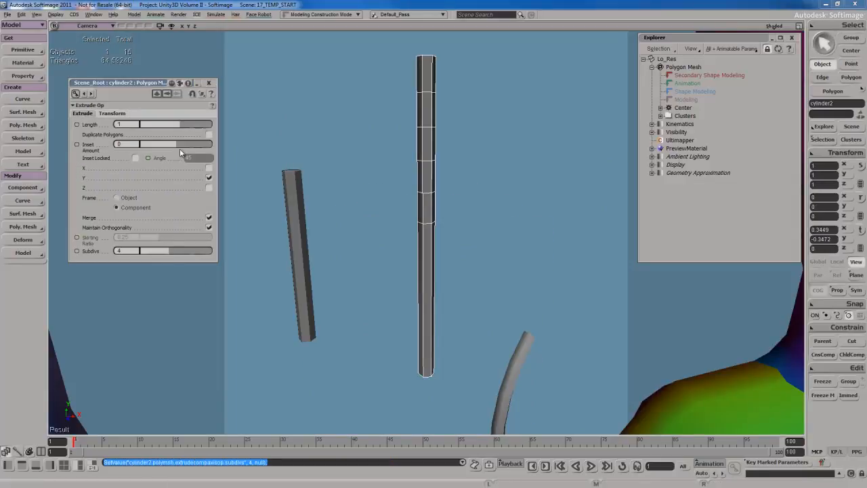
# Bend the extruded rod with negative per-subdivision rotations on X and Z, using about -11.02 on Z.
pyautogui.click(113, 113)
pyautogui.moveTo(174, 189)
pyautogui.mouseDown()
pyautogui.moveTo(170, 182)
pyautogui.moveTo(175, 201)
pyautogui.mouseUp()
pyautogui.hotkey('ctrl', 'z')
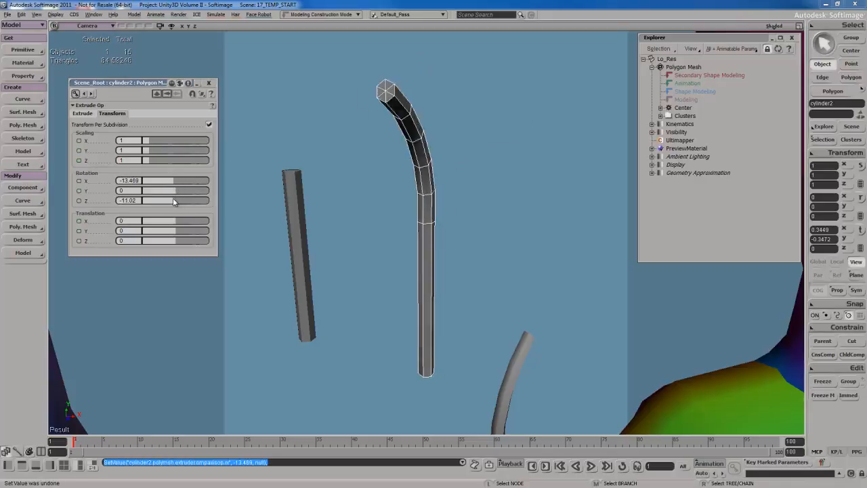
pyautogui.press('s')
pyautogui.moveTo(440, 249); pyautogui.dragTo(384, 250, button='right')
pyautogui.keyDown('shift'); pyautogui.moveTo(175, 183); pyautogui.dragTo(161, 184); pyautogui.keyUp('shift')
# Move the newly bent rod to the lower left area of the hole, above the stepped edge.
pyautogui.moveTo(434, 213); pyautogui.dragTo(451, 188, button='right')
pyautogui.scroll(-5, 420, 211)
pyautogui.press('s')
pyautogui.press('v')
pyautogui.moveTo(497, 96); pyautogui.dragTo(413, 153)
pyautogui.press('space')
# Duplicate the straight cylinder again and move the copy beside it to about X 0.42, Y -0.04.
pyautogui.moveTo(359, 150); pyautogui.dragTo(402, 167)
pyautogui.hotkey('ctrl', 'd')
pyautogui.press('v')
pyautogui.moveTo(386, 254); pyautogui.dragTo(430, 253)
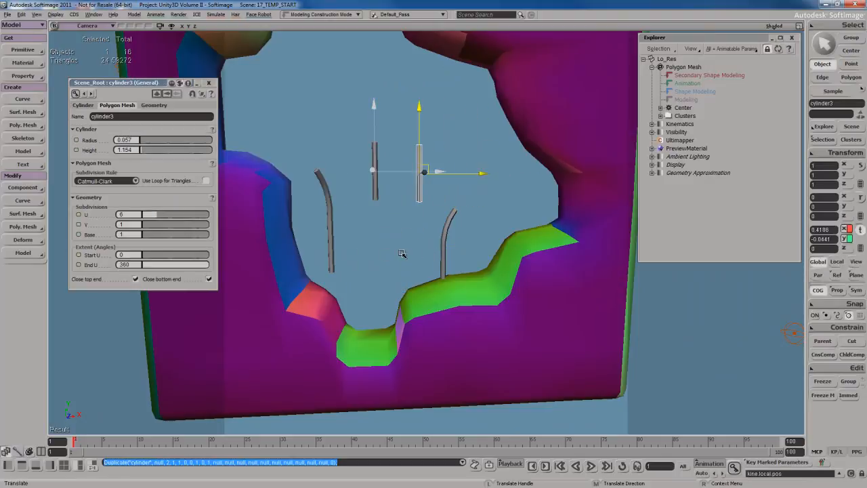
# Extrude the new copy's top cap polygons along their axis with 2 subdivisions.
pyautogui.press('y')
pyautogui.moveTo(457, 176); pyautogui.dragTo(457, 176)
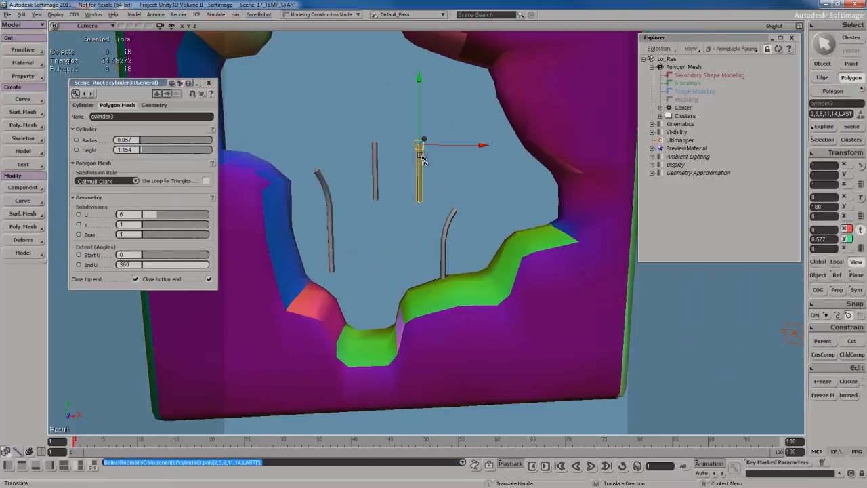
pyautogui.rightClick(421, 161)
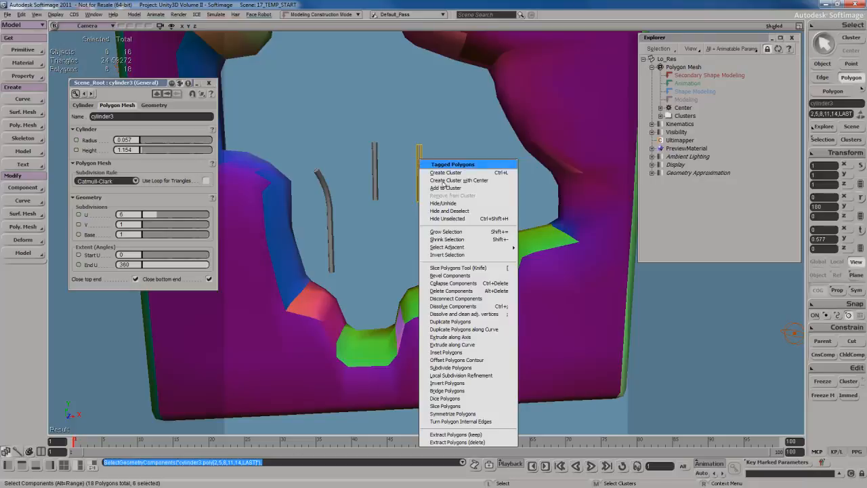
pyautogui.click(467, 338)
pyautogui.click(82, 114)
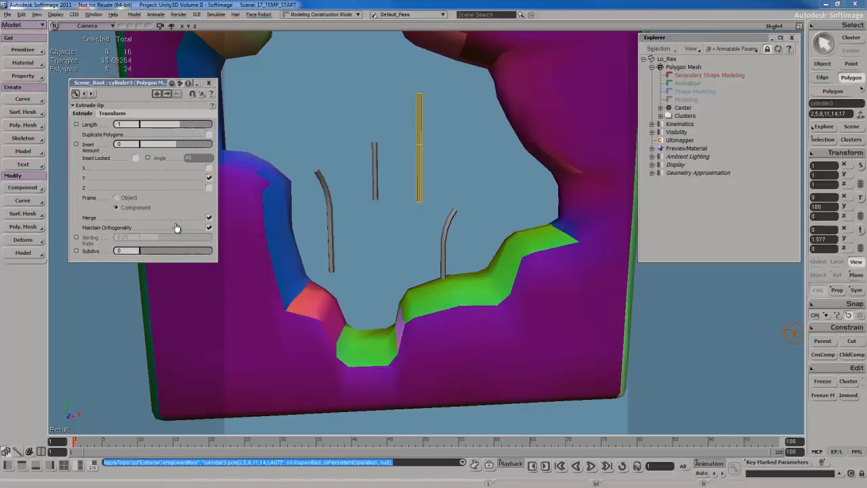
pyautogui.click(154, 252)
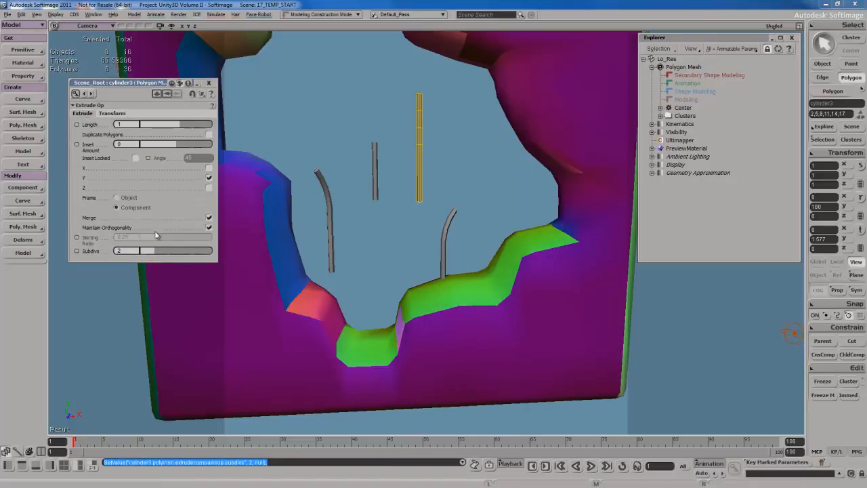
# Raise the extrusion to 4 subdivisions and bend the rod with per-subdivision rotations of about -9.428 on X and 13.47 on Z.
pyautogui.click(113, 113)
pyautogui.click(177, 181)
pyautogui.moveTo(177, 201); pyautogui.dragTo(181, 202)
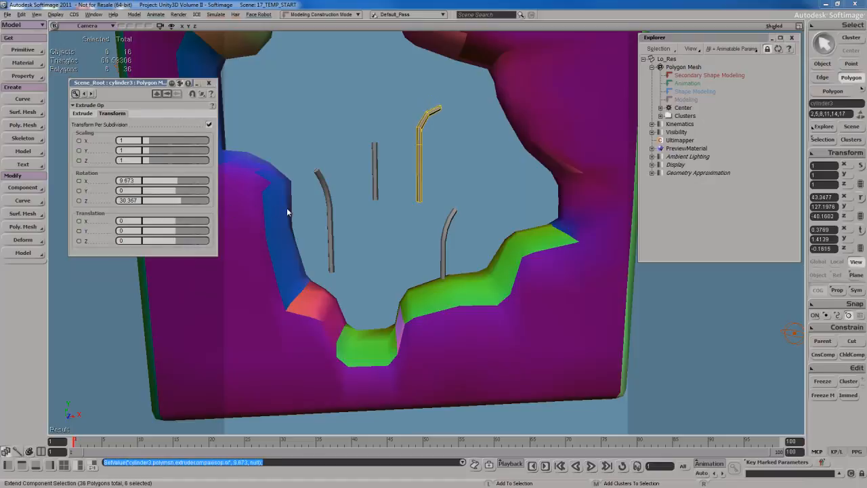
pyautogui.moveTo(286, 209); pyautogui.dragTo(283, 206)
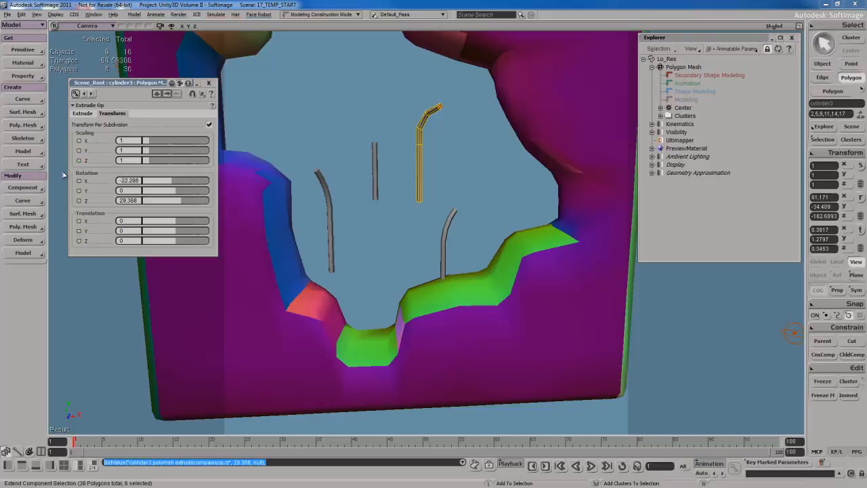
pyautogui.moveTo(63, 174); pyautogui.dragTo(63, 175)
pyautogui.click(83, 114)
pyautogui.click(162, 254)
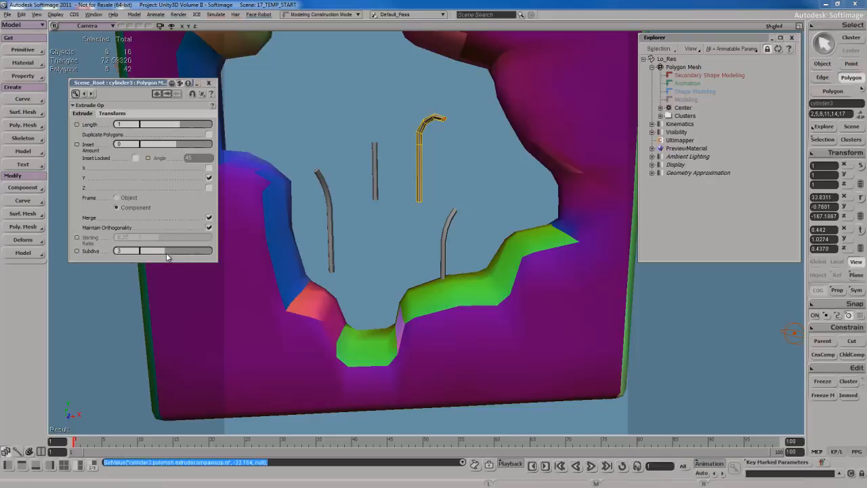
pyautogui.click(113, 113)
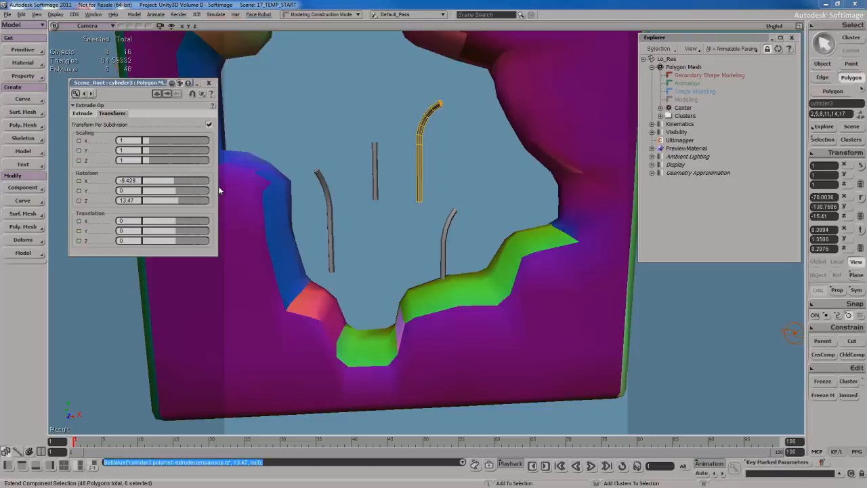
# Duplicate the straight cylinder and move the copy to about X 1.56, Y 0.12, right of the bent rods.
pyautogui.press('s')
pyautogui.moveTo(482, 225)
pyautogui.mouseDown(button='right')
pyautogui.moveTo(482, 201)
pyautogui.moveTo(485, 225)
pyautogui.mouseUp(button='right')
pyautogui.moveTo(481, 240); pyautogui.dragTo(486, 231)
pyautogui.press('space')
pyautogui.click(389, 192)
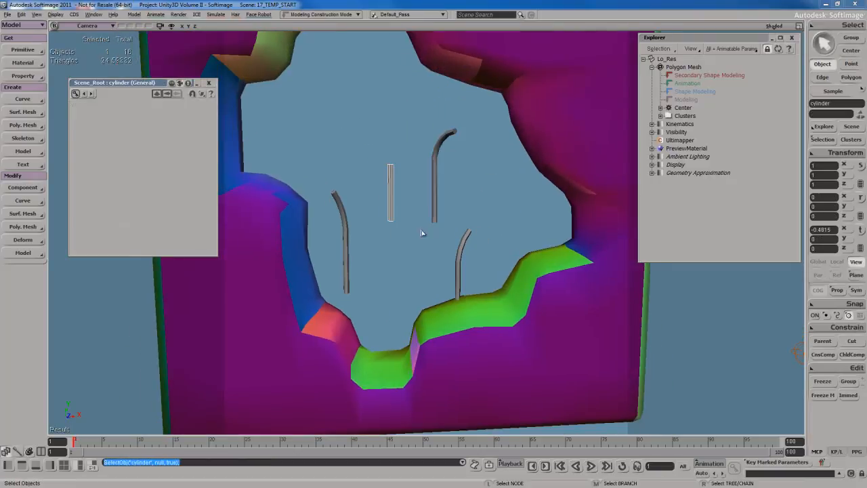
pyautogui.hotkey('ctrl', 'd')
pyautogui.moveTo(382, 265); pyautogui.dragTo(466, 263)
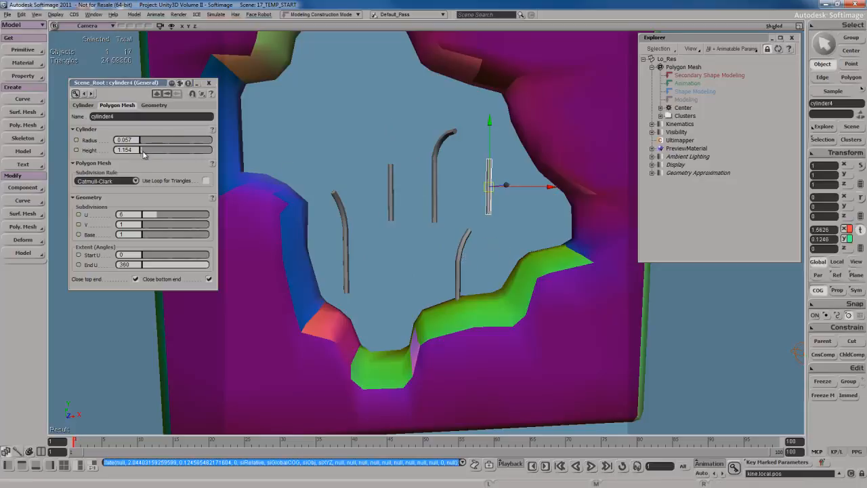
# Lengthen the copied cylinder and move it to about X 3.07, Y -0.70, against the hole's right edge.
pyautogui.moveTo(143, 152); pyautogui.dragTo(146, 153)
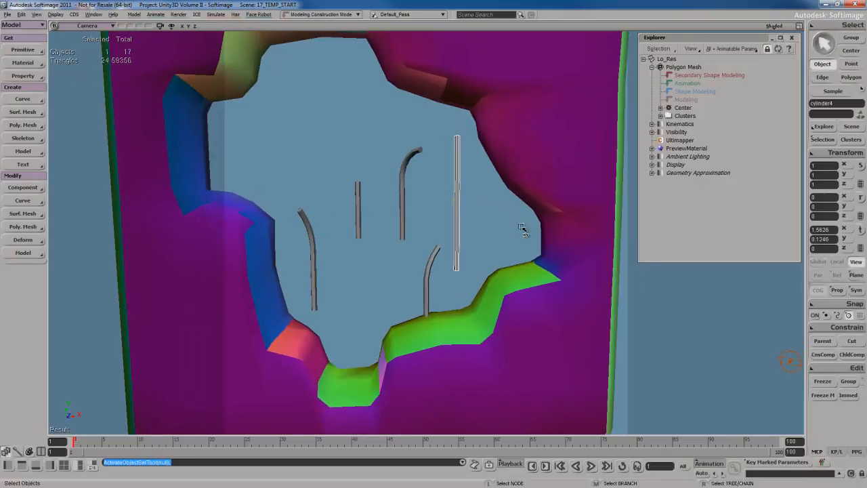
pyautogui.press('v')
pyautogui.moveTo(495, 239); pyautogui.dragTo(523, 269)
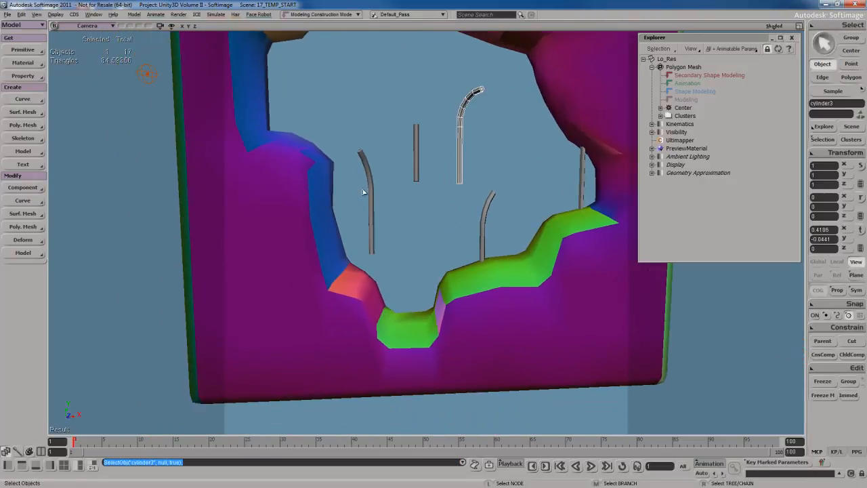
# Duplicate the short straight cylinder, place the copy above the hole's bottom notch, and rotate it -90 degrees on Z.
pyautogui.click(370, 188)
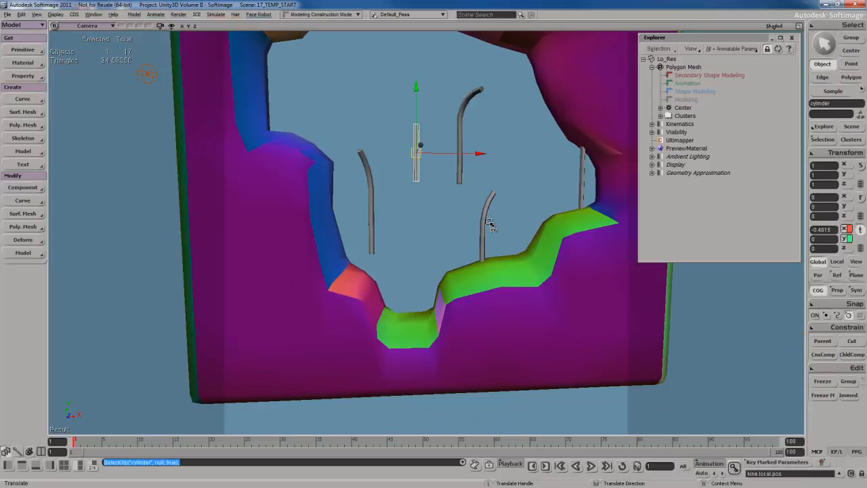
pyautogui.hotkey('ctrl', 'd')
pyautogui.moveTo(514, 143); pyautogui.dragTo(514, 193)
pyautogui.press('c')
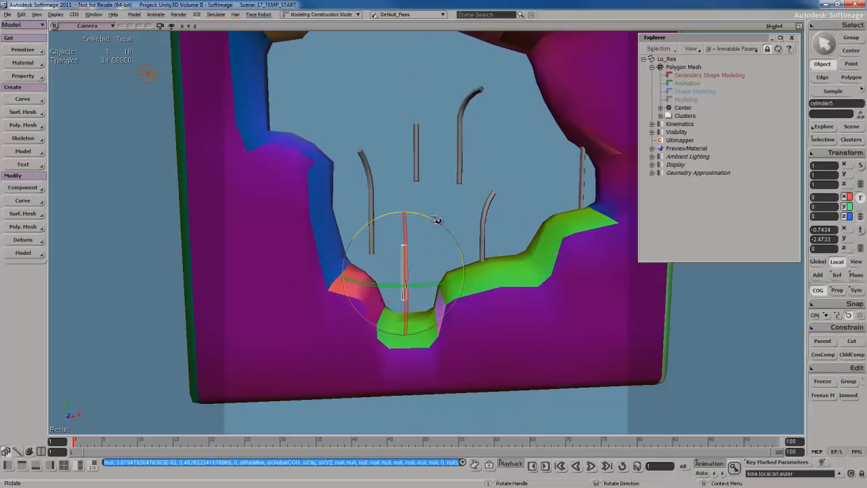
pyautogui.moveTo(437, 221); pyautogui.dragTo(505, 290)
# Move the horizontal rod to about X -0.61, Y -2.90 and lengthen it to span the bottom notch.
pyautogui.press('v')
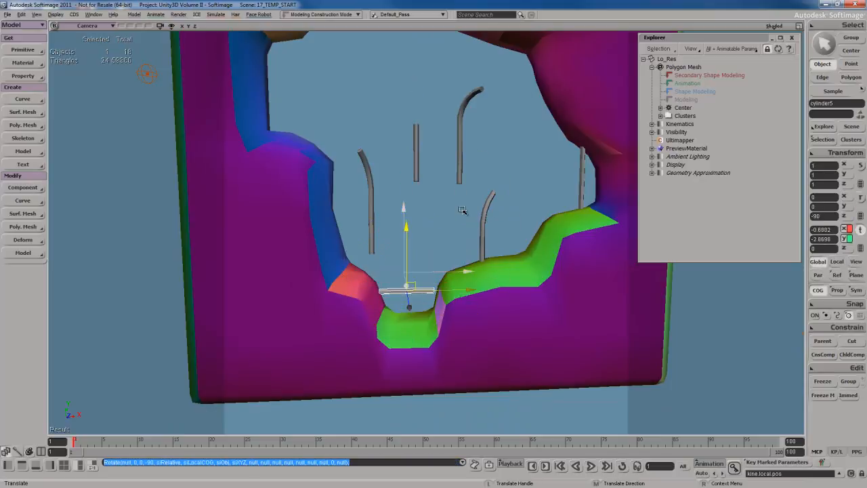
pyautogui.moveTo(461, 210); pyautogui.dragTo(466, 213)
pyautogui.press('Return')
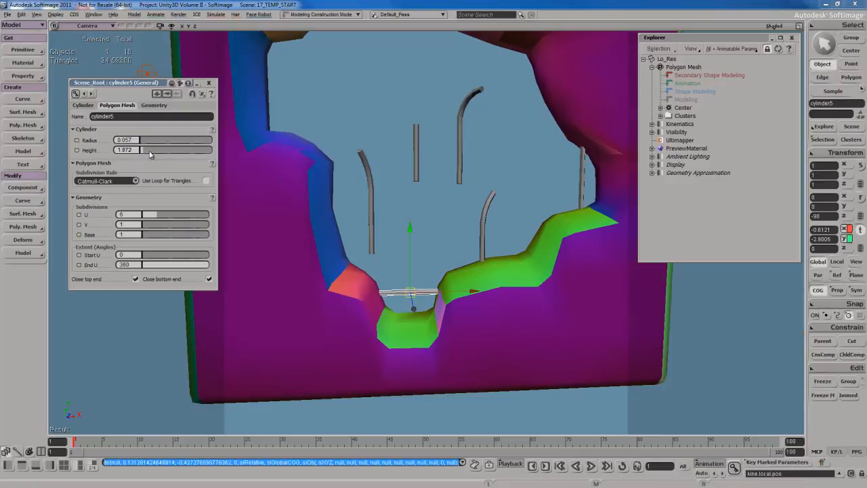
pyautogui.moveTo(149, 151); pyautogui.dragTo(151, 151)
pyautogui.click(211, 84)
# Duplicate the long rod at the hole's right edge and move the copy to about X -1.34, Y 2.44.
pyautogui.press('s')
pyautogui.moveTo(440, 273); pyautogui.dragTo(414, 234, button='right')
pyautogui.click(434, 246)
pyautogui.click(427, 207)
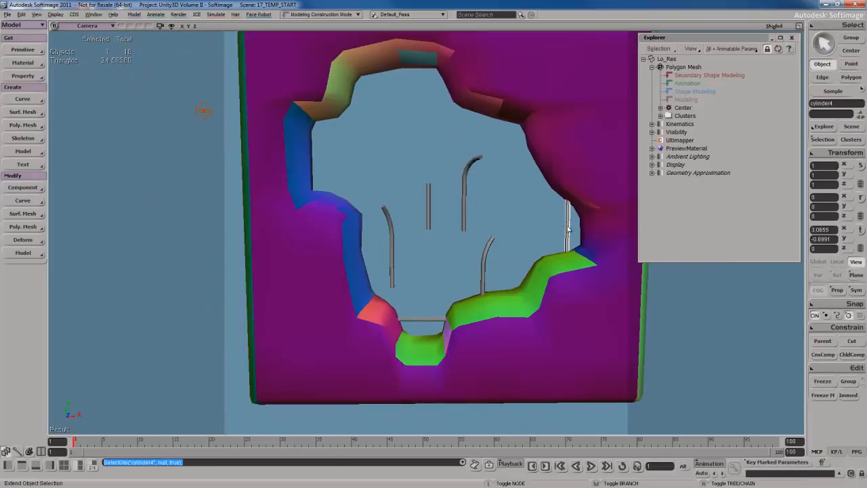
pyautogui.hotkey('ctrl', 'd')
# Rotate the long copy -90 degrees on Z and move it to about X -1.09, Y 3.03, across the hole's top.
pyautogui.press('c')
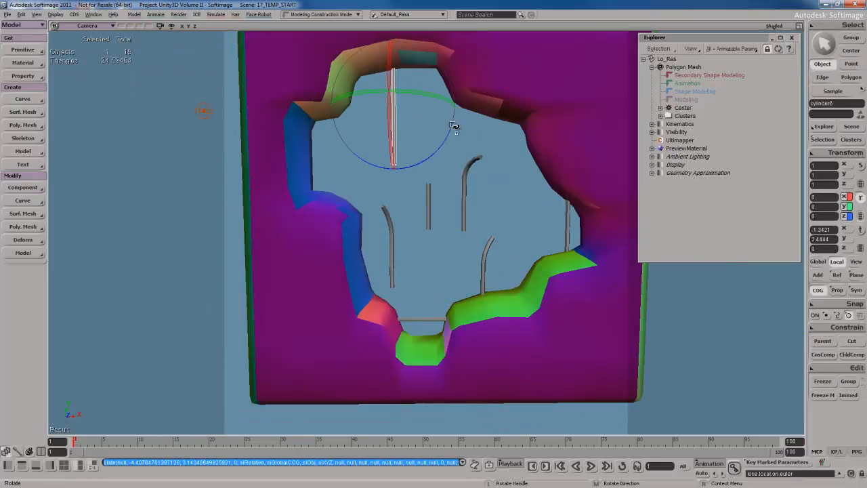
pyautogui.moveTo(450, 133); pyautogui.dragTo(414, 194)
pyautogui.press('v')
pyautogui.press('s')
pyautogui.moveTo(423, 236); pyautogui.dragTo(427, 209)
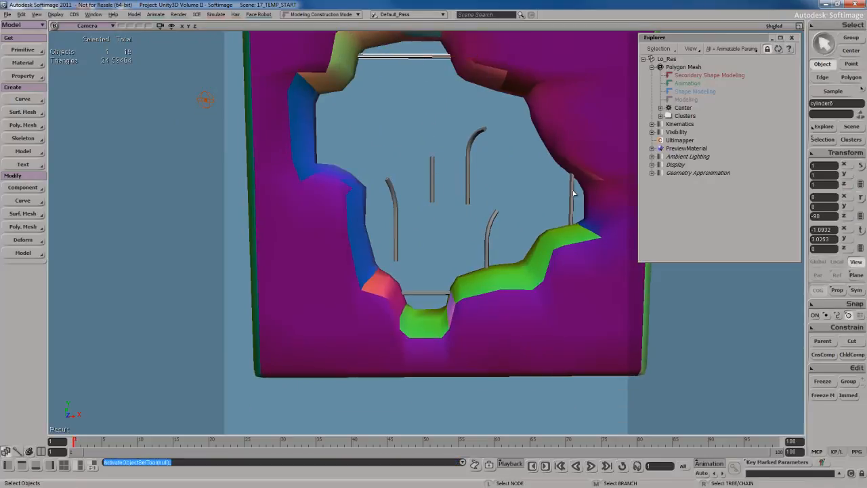
# Duplicate the long vertical rod and place the copy at about X -2.96, Y 1.02, in the hole's left recess.
pyautogui.hotkey('ctrl', 'd')
pyautogui.moveTo(581, 267); pyautogui.dragTo(347, 203)
pyautogui.press('s')
pyautogui.moveTo(431, 197); pyautogui.dragTo(439, 206, button='right')
pyautogui.scroll(1, 441, 207)
pyautogui.press('s')
pyautogui.moveTo(440, 208); pyautogui.dragTo(438, 219)
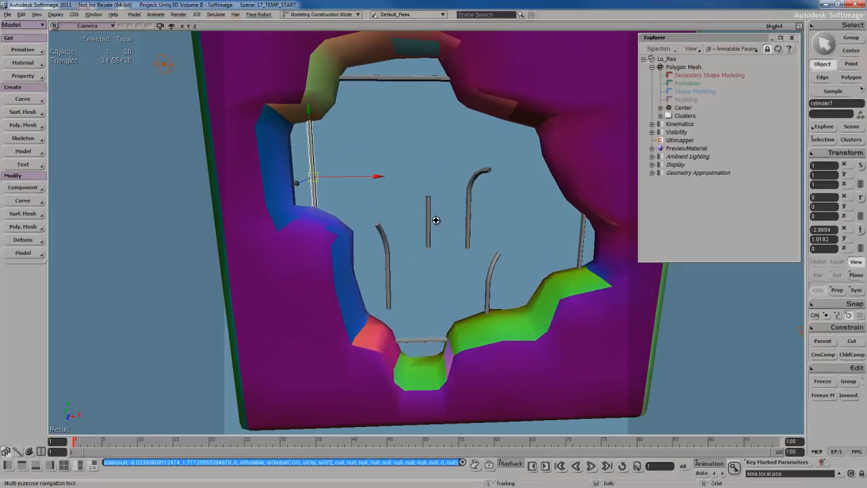
# Duplicate the bent rod at the hole's lower left and move the copy up toward the left recess.
pyautogui.press('space')
pyautogui.press('s')
pyautogui.moveTo(408, 186); pyautogui.dragTo(429, 199)
pyautogui.scroll(3, 439, 245)
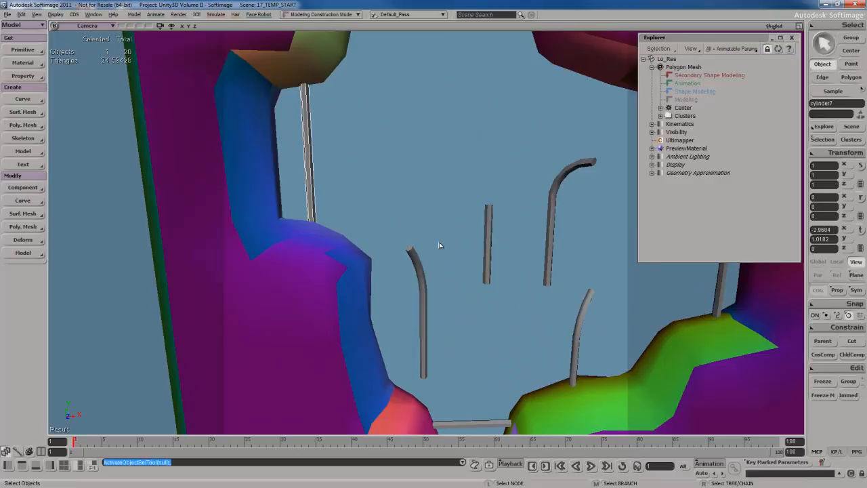
pyautogui.press('s')
pyautogui.moveTo(440, 245); pyautogui.dragTo(422, 248, button='right')
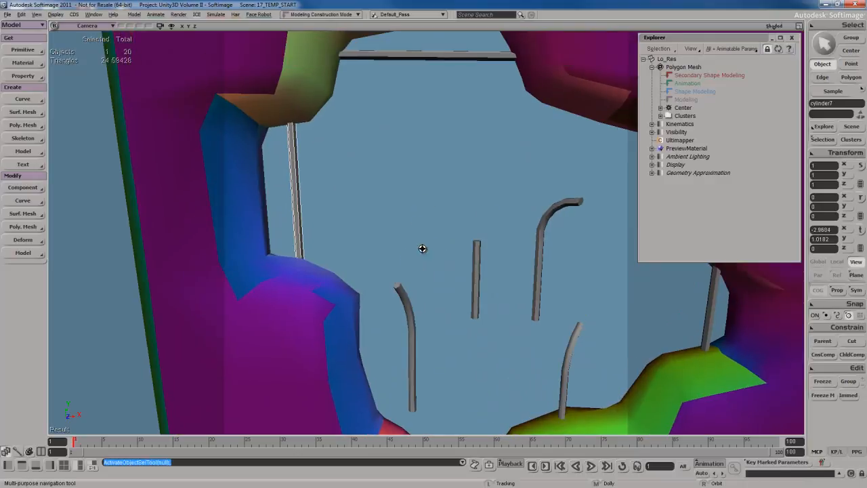
pyautogui.hotkey('alt', 'z')
pyautogui.press('s')
pyautogui.moveTo(431, 267)
pyautogui.mouseDown()
pyautogui.moveTo(432, 253)
pyautogui.moveTo(423, 252)
pyautogui.mouseUp()
pyautogui.press('s')
pyautogui.moveTo(427, 203); pyautogui.dragTo(428, 220)
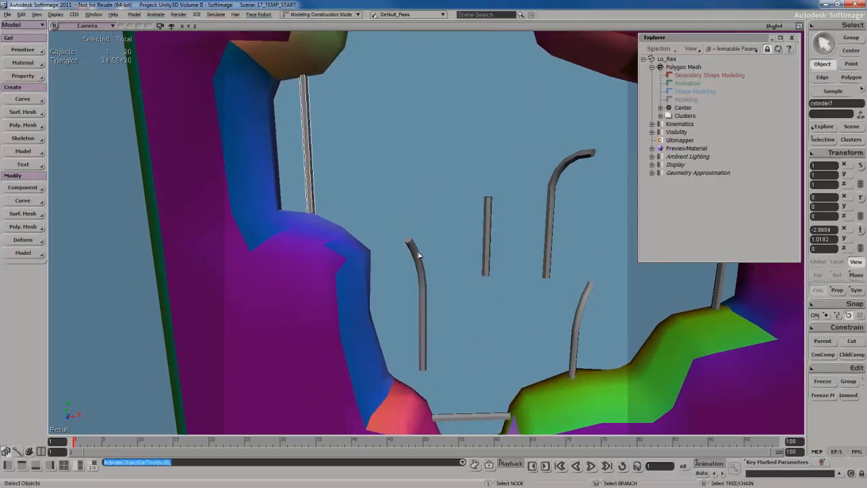
pyautogui.click(421, 255)
pyautogui.hotkey('ctrl', 'd')
pyautogui.moveTo(496, 284); pyautogui.dragTo(461, 204)
# Rotate the copied bent rod -90 degrees on Z and move it to about X -3.45, Y 0.82, in the left recess.
pyautogui.press('r')
pyautogui.moveTo(394, 122); pyautogui.dragTo(387, 226)
pyautogui.press('v')
pyautogui.moveTo(463, 209); pyautogui.dragTo(461, 237)
# Set the horizontal bent rod's radius to 0.073 and push it into the wall at about X -3.75, Y 0.77.
pyautogui.press('s')
pyautogui.moveTo(461, 237); pyautogui.dragTo(476, 238, button='right')
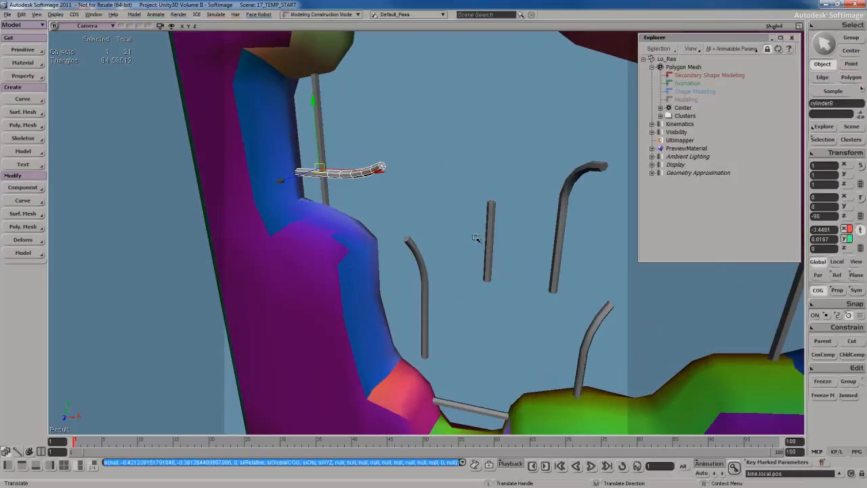
pyautogui.press('f')
pyautogui.press('s')
pyautogui.moveTo(481, 224); pyautogui.dragTo(485, 210)
pyautogui.press('s')
pyautogui.moveTo(486, 210); pyautogui.dragTo(473, 226, button='middle')
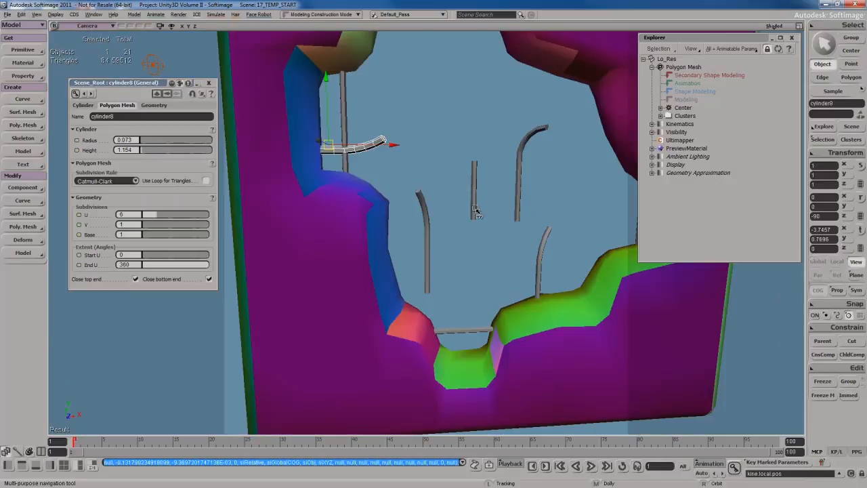
# Rotate the copied horizontal bent rod about 86 degrees on Y and place it at about X -3.45, Y 1.93, higher in the left recess.
pyautogui.press('space')
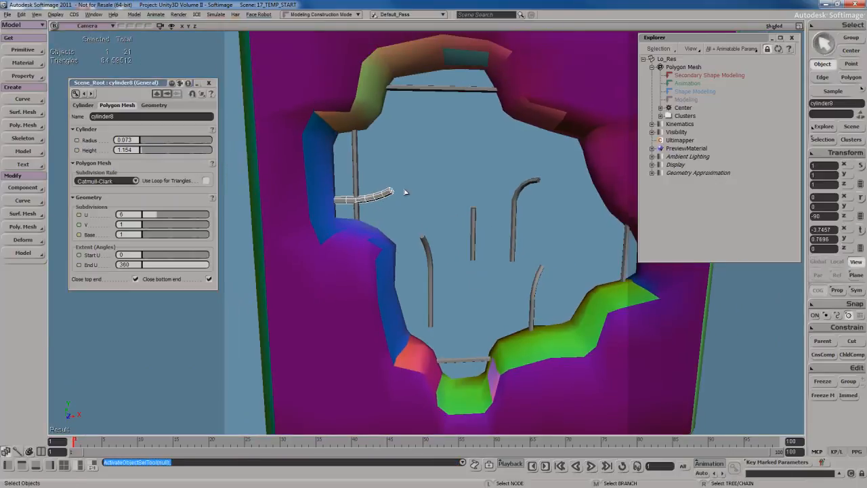
pyautogui.press('c')
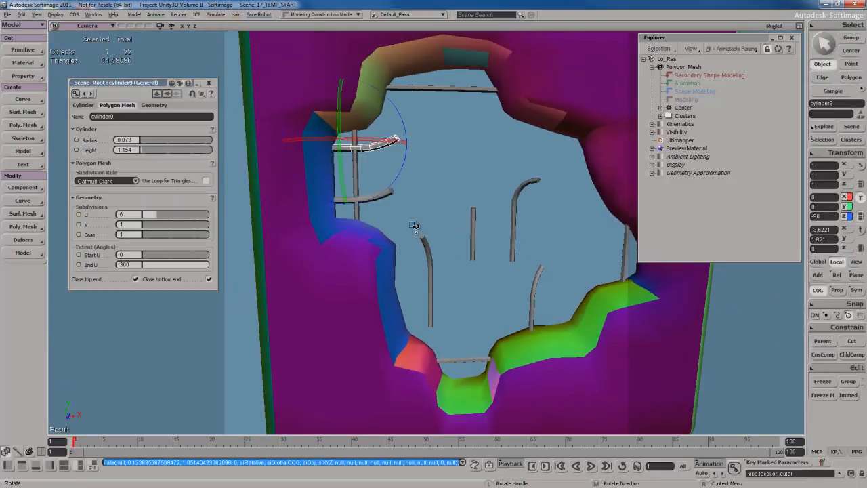
pyautogui.moveTo(337, 91); pyautogui.dragTo(422, 192)
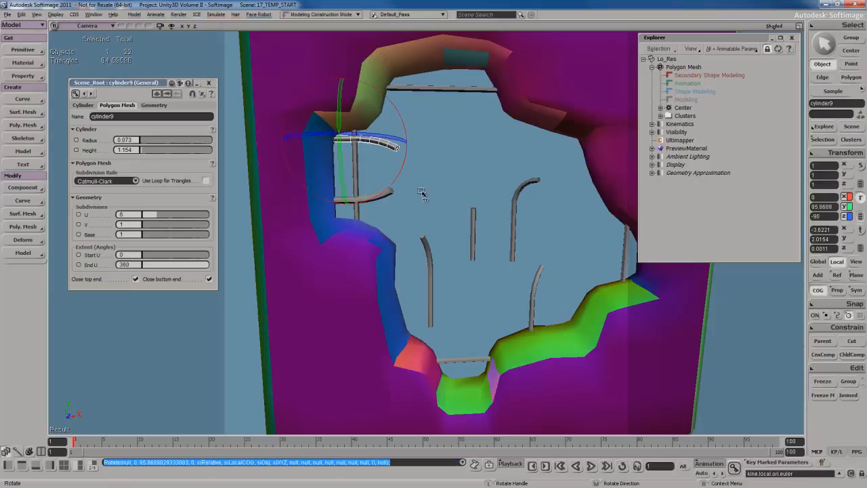
pyautogui.press('v')
pyautogui.moveTo(456, 169); pyautogui.dragTo(479, 198)
pyautogui.press('s')
pyautogui.press('space')
# Move the tall bent rod at the hole's lower left to about X -1.19, Y -0.08 and duplicate it.
pyautogui.press('s')
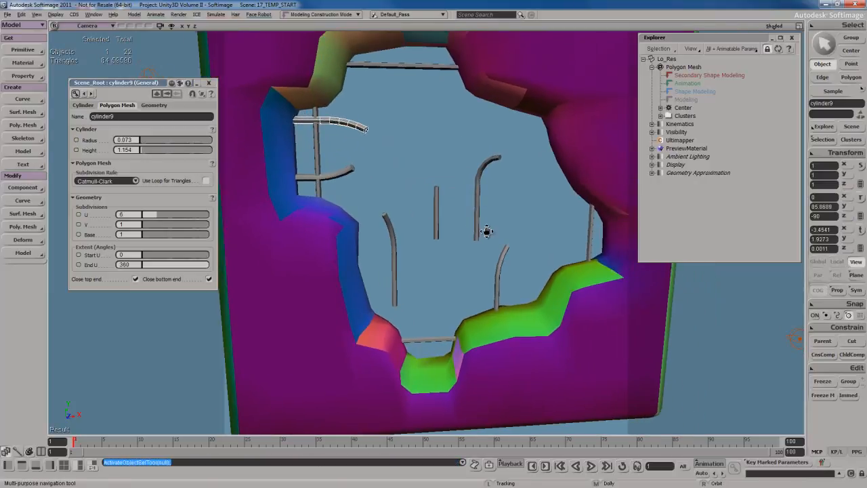
pyautogui.moveTo(486, 231); pyautogui.dragTo(521, 201)
pyautogui.click(479, 226)
pyautogui.moveTo(504, 248); pyautogui.dragTo(508, 209)
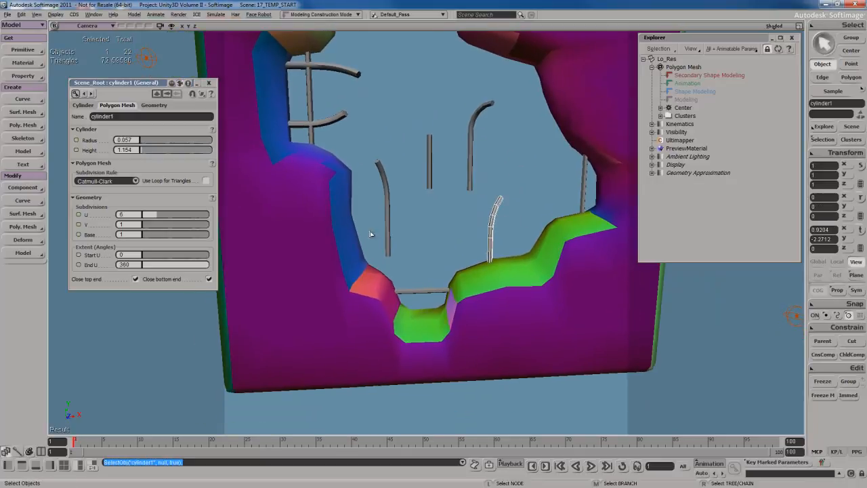
pyautogui.click(386, 210)
pyautogui.press('v')
pyautogui.moveTo(441, 220); pyautogui.dragTo(449, 196)
pyautogui.hotkey('ctrl', 'd')
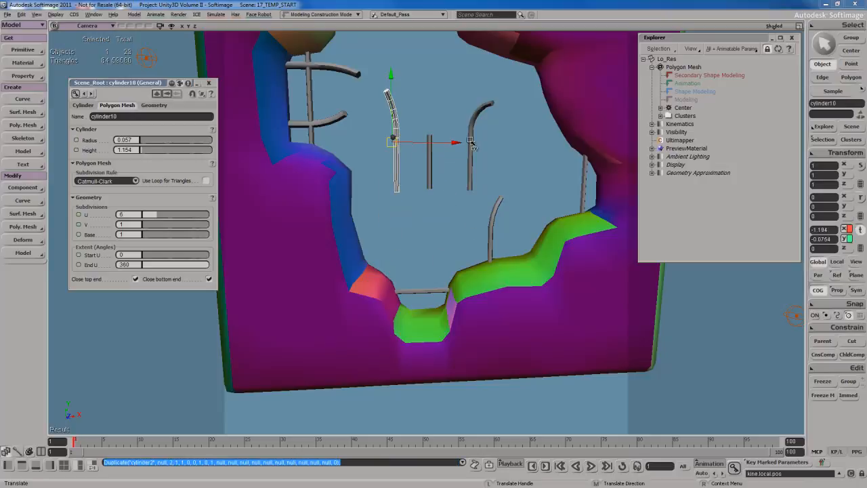
# Rotate the new bent rod -90 degrees on Z and move it to about X -2.46, Y -1.02, at the hole's left edge.
pyautogui.moveTo(473, 144); pyautogui.dragTo(460, 270)
pyautogui.press('c')
pyautogui.press('v')
pyautogui.moveTo(512, 204); pyautogui.dragTo(473, 229)
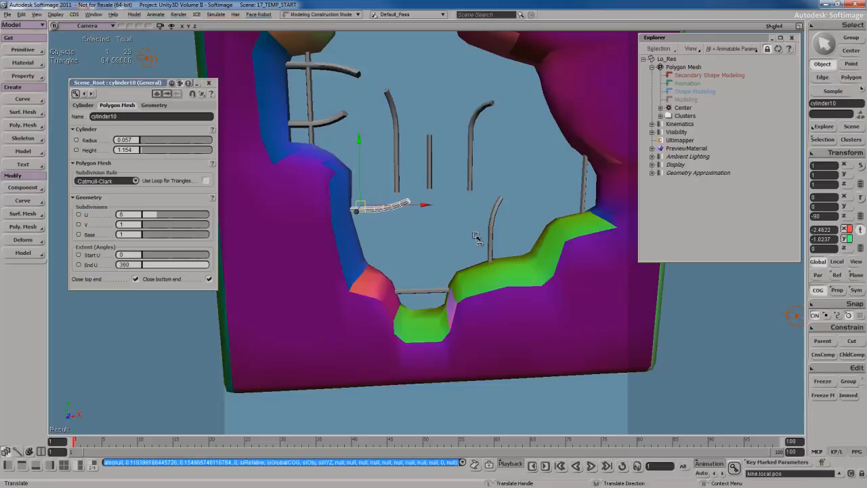
# Duplicate the horizontal bent rod, rotate the copy so it curves downward, and place it at the hole's lower-left corner.
pyautogui.hotkey('ctrl', 'd')
pyautogui.moveTo(463, 144); pyautogui.dragTo(466, 164)
pyautogui.press('c')
pyautogui.moveTo(363, 183); pyautogui.dragTo(376, 353)
pyautogui.press('v')
pyautogui.moveTo(455, 160); pyautogui.dragTo(448, 184)
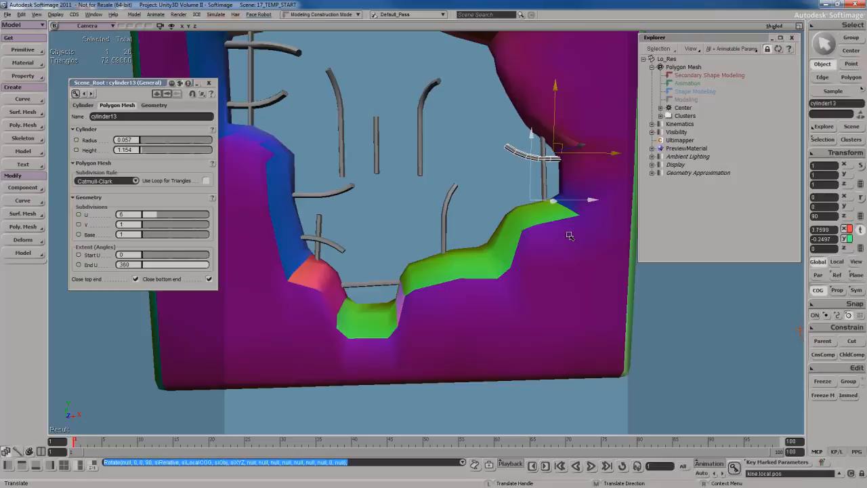
# Place the bent rod rotated 90 degrees on Z at about X 3.76, Y -0.25, in the right edge, and set its radius to 0.073.
pyautogui.moveTo(569, 236); pyautogui.dragTo(570, 235)
pyautogui.press('s')
pyautogui.moveTo(593, 211); pyautogui.dragTo(544, 226)
pyautogui.moveTo(544, 226); pyautogui.dragTo(524, 220, button='middle')
pyautogui.moveTo(524, 221); pyautogui.dragTo(548, 219, button='right')
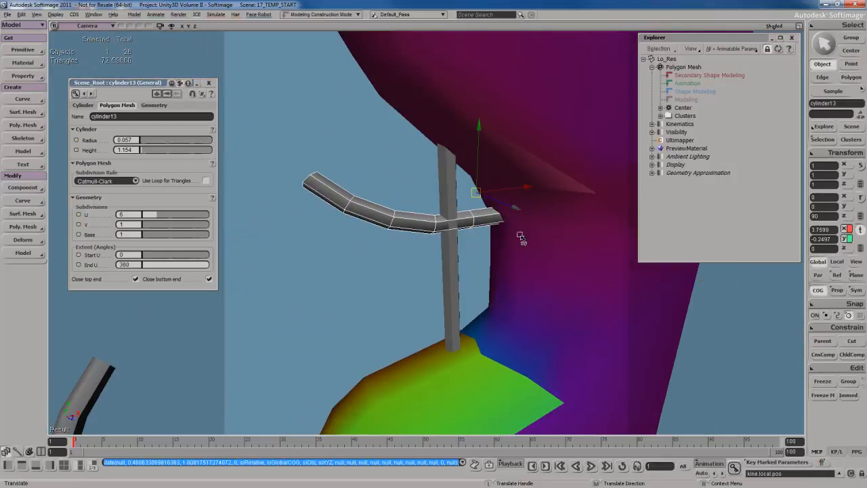
pyautogui.moveTo(142, 141); pyautogui.dragTo(143, 142)
pyautogui.press('s')
pyautogui.moveTo(379, 257); pyautogui.dragTo(400, 261, button='right')
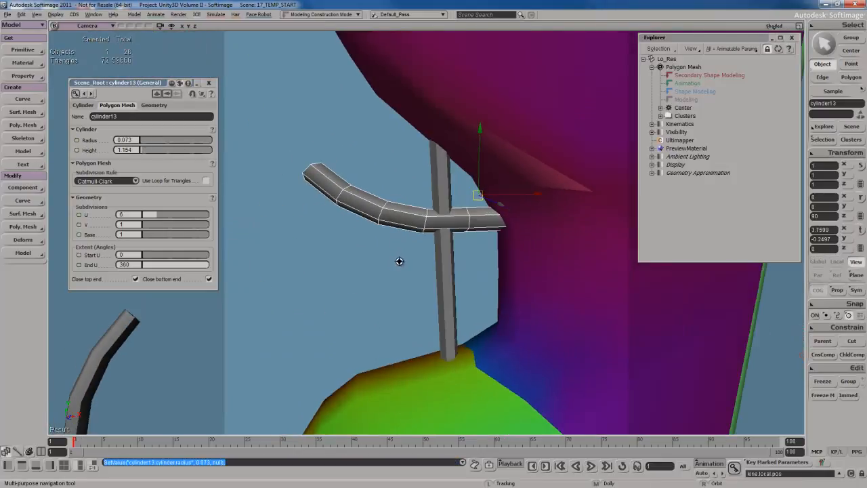
pyautogui.scroll(-3, 385, 261)
pyautogui.press('space')
pyautogui.press('s')
pyautogui.moveTo(386, 261); pyautogui.dragTo(388, 236)
pyautogui.scroll(-3, 376, 237)
pyautogui.moveTo(387, 236); pyautogui.dragTo(389, 210, button='right')
pyautogui.press('s')
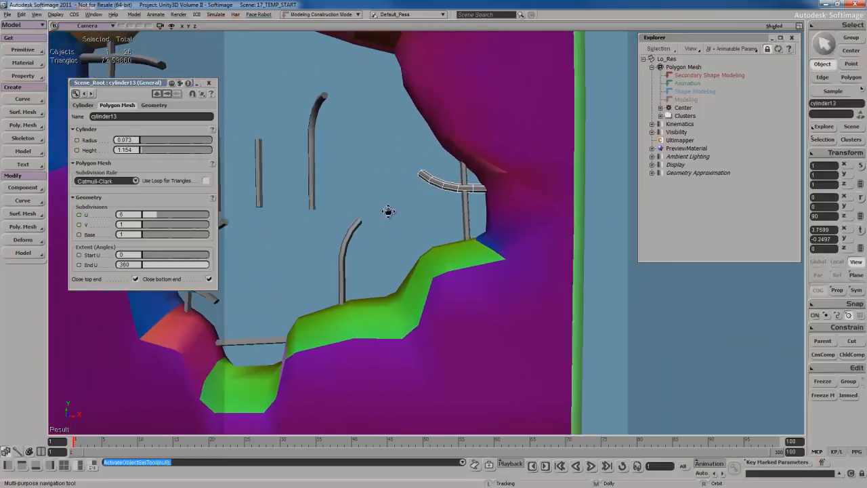
pyautogui.moveTo(389, 210); pyautogui.dragTo(430, 234)
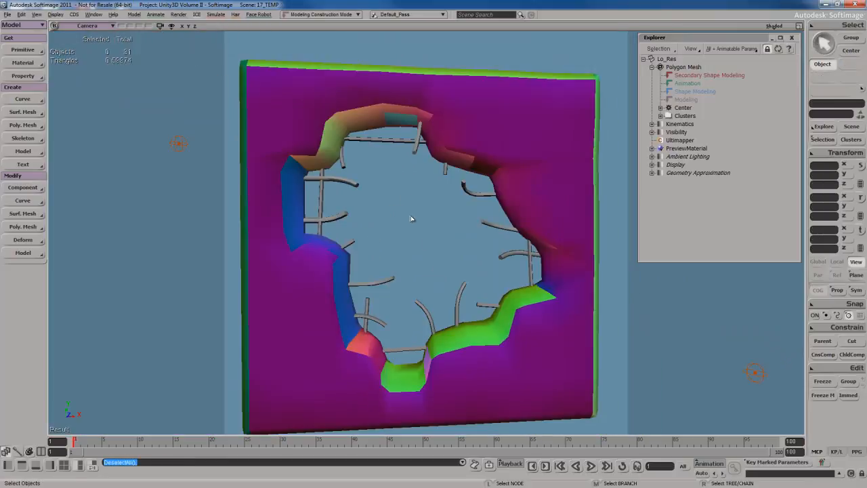
# Examine in shaded and wireframe display how the bent rods around the hole penetrate the wall, especially along its right edge.
pyautogui.press('s')
pyautogui.moveTo(412, 219); pyautogui.dragTo(411, 214, button='right')
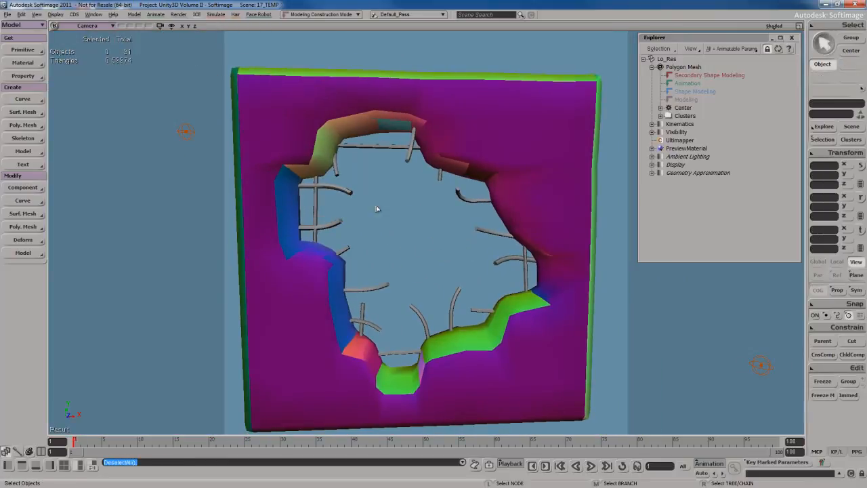
pyautogui.press('s')
pyautogui.moveTo(458, 229)
pyautogui.mouseDown(button='right')
pyautogui.moveTo(431, 235)
pyautogui.moveTo(511, 232)
pyautogui.mouseUp(button='right')
pyautogui.middleClick(775, 27)
pyautogui.press('s')
pyautogui.click(485, 202)
pyautogui.press('s')
pyautogui.moveTo(511, 232); pyautogui.dragTo(543, 231, button='middle')
pyautogui.moveTo(543, 231); pyautogui.dragTo(482, 237)
pyautogui.press('s')
pyautogui.moveTo(387, 218); pyautogui.dragTo(399, 216, button='right')
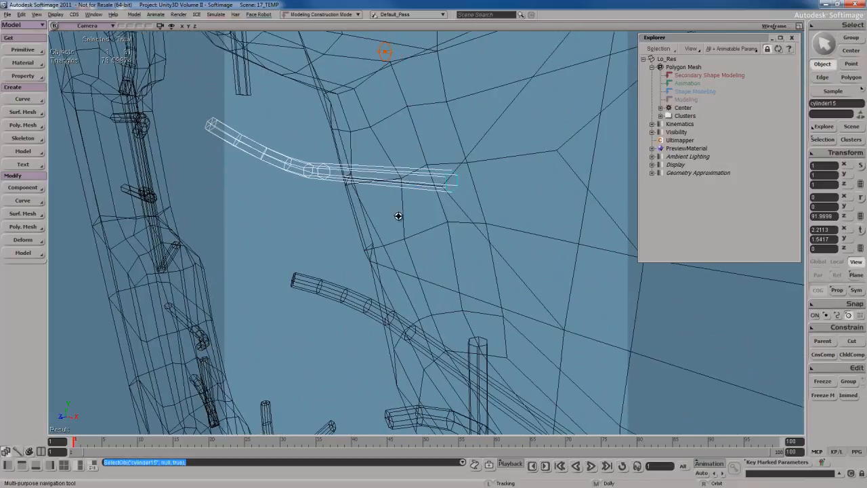
pyautogui.press('space')
pyautogui.press('s')
pyautogui.moveTo(399, 269); pyautogui.dragTo(416, 255, button='right')
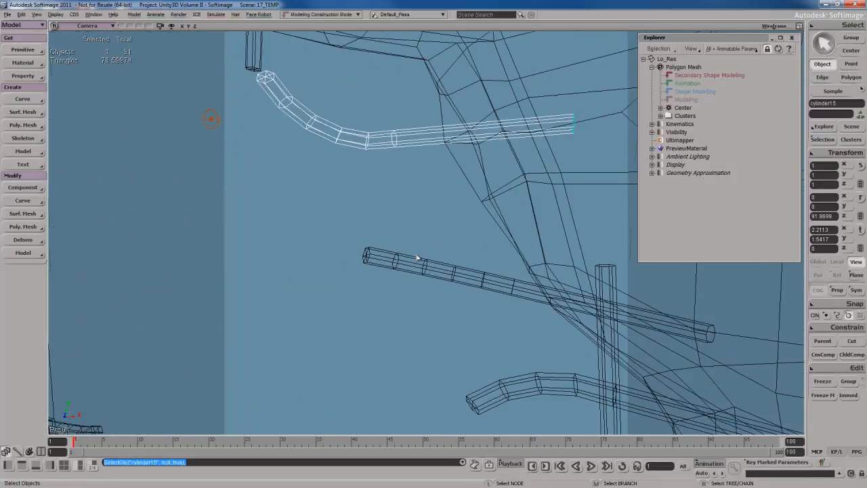
pyautogui.scroll(-8, 416, 255)
pyautogui.press('s')
pyautogui.moveTo(384, 275); pyautogui.dragTo(410, 259)
pyautogui.moveTo(409, 258); pyautogui.dragTo(414, 250, button='right')
pyautogui.press('space')
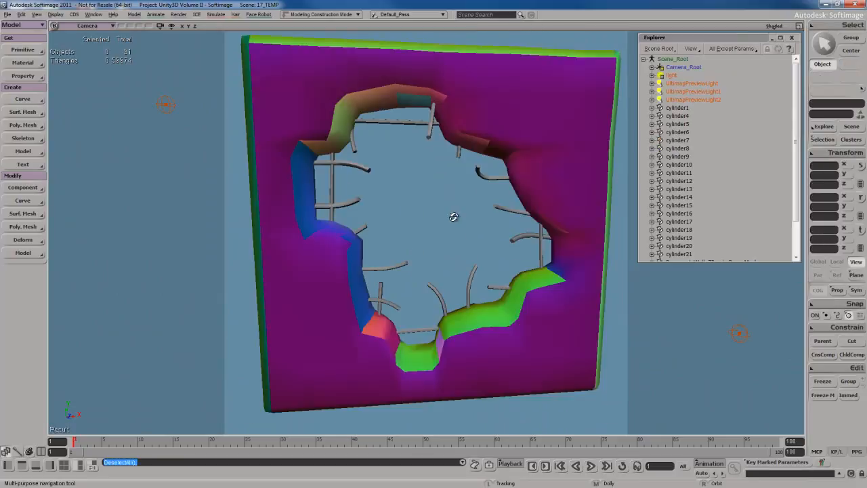
# Select all the rebar cylinders around the hole and merge them into a single polygon mesh, deleting the source cylinders.
pyautogui.moveTo(453, 217); pyautogui.dragTo(416, 212, button='right')
pyautogui.press('space')
pyautogui.press('s')
pyautogui.scroll(-5, 424, 225)
pyautogui.scroll(5, 424, 224)
pyautogui.press('s')
pyautogui.press('space')
pyautogui.press('s')
pyautogui.moveTo(387, 214); pyautogui.dragTo(387, 214)
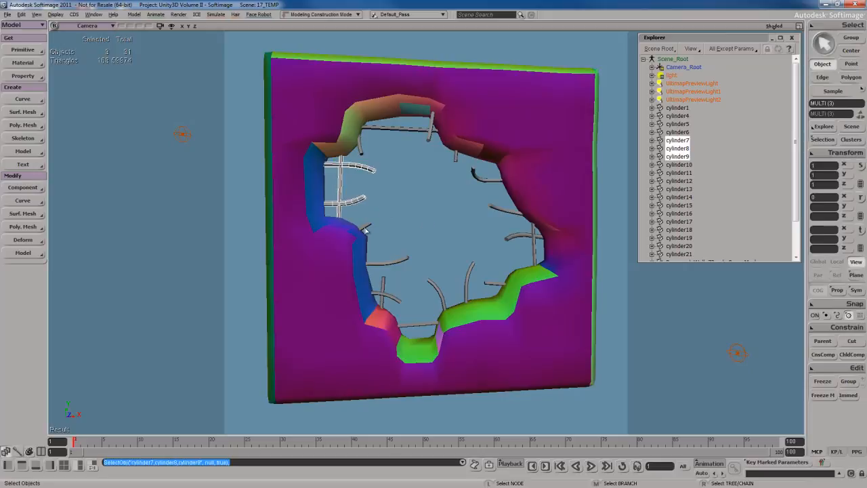
pyautogui.keyDown('shift'); pyautogui.moveTo(397, 304); pyautogui.dragTo(402, 307); pyautogui.keyUp('shift')
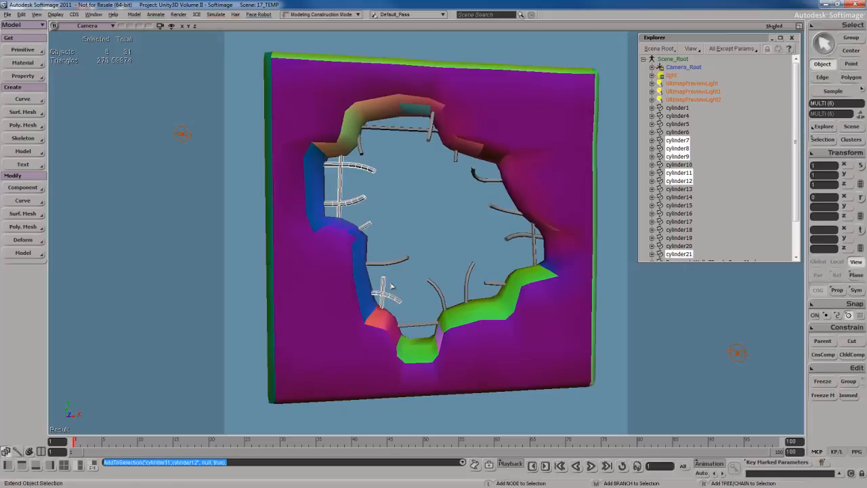
pyautogui.keyDown('shift'); pyautogui.moveTo(393, 253); pyautogui.dragTo(401, 267); pyautogui.keyUp('shift')
pyautogui.keyDown('shift'); pyautogui.moveTo(431, 279); pyautogui.dragTo(441, 294); pyautogui.keyUp('shift')
pyautogui.keyDown('shift'); pyautogui.moveTo(464, 271); pyautogui.dragTo(499, 287); pyautogui.keyUp('shift')
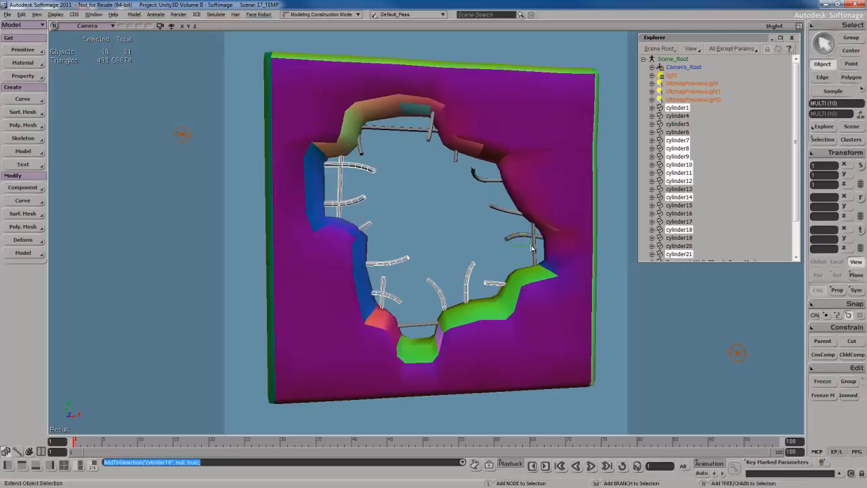
pyautogui.keyDown('shift'); pyautogui.moveTo(531, 246); pyautogui.dragTo(537, 247); pyautogui.keyUp('shift')
pyautogui.keyDown('shift'); pyautogui.moveTo(489, 202); pyautogui.dragTo(497, 214); pyautogui.keyUp('shift')
pyautogui.keyDown('shift'); pyautogui.moveTo(472, 174); pyautogui.dragTo(500, 187); pyautogui.keyUp('shift')
pyautogui.keyDown('alt'); pyautogui.rightClick(400, 128); pyautogui.keyUp('alt')
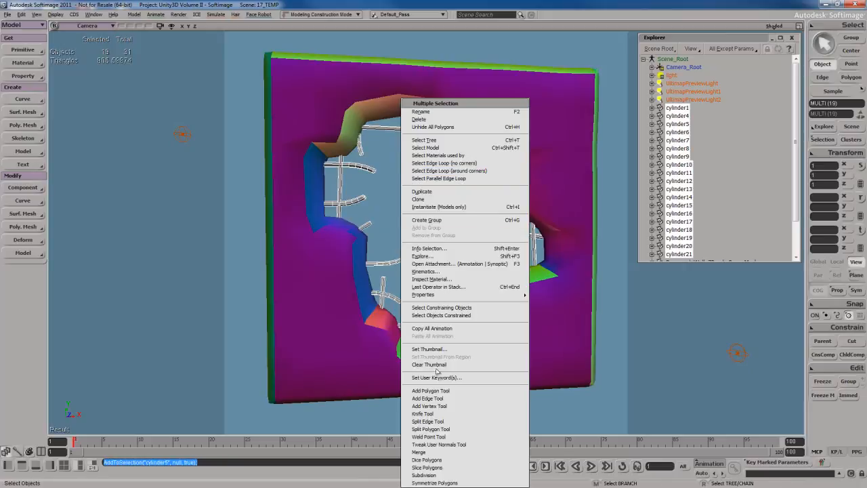
pyautogui.click(431, 452)
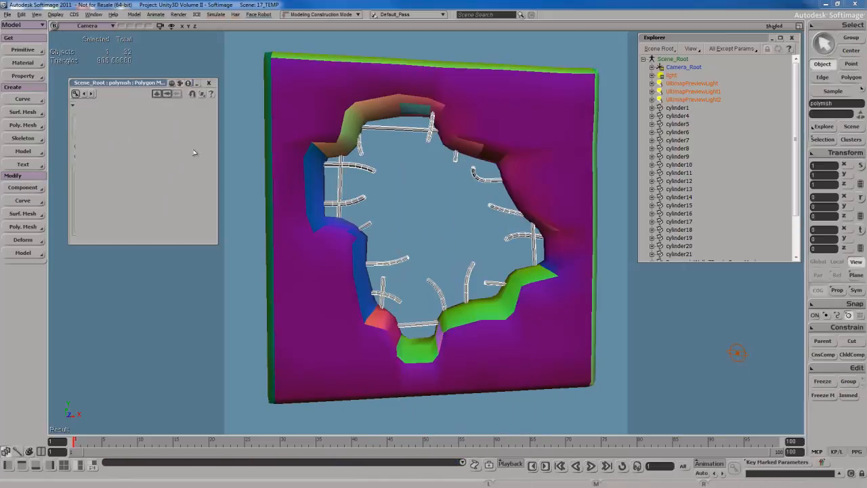
pyautogui.moveTo(454, 207); pyautogui.dragTo(503, 240, button='right')
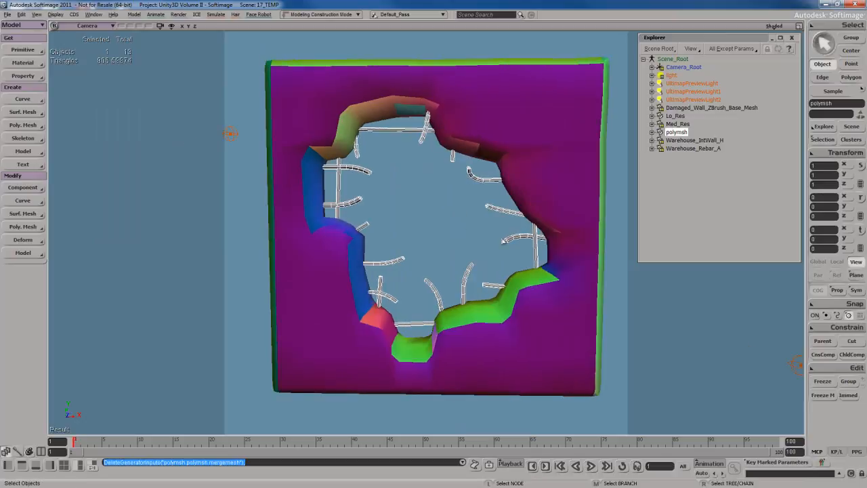
# Freeze the modeling history of the merged rebar mesh.
pyautogui.click(535, 250)
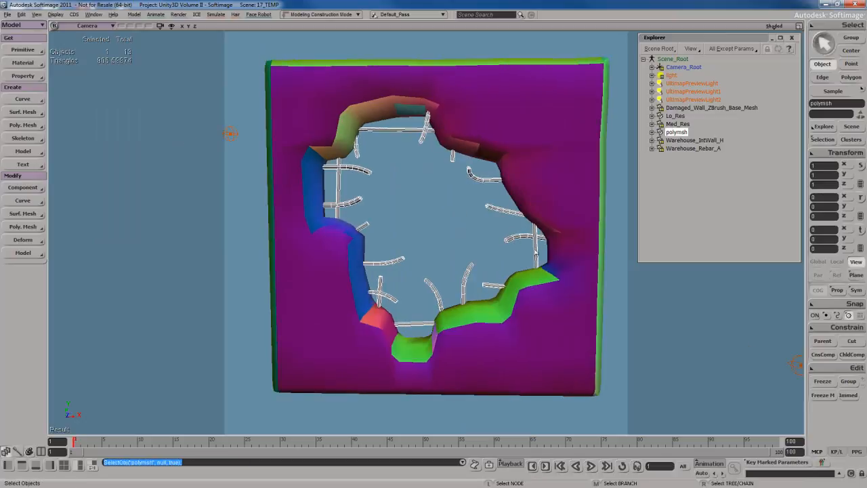
pyautogui.click(821, 396)
pyautogui.moveTo(444, 284); pyautogui.dragTo(513, 297, button='right')
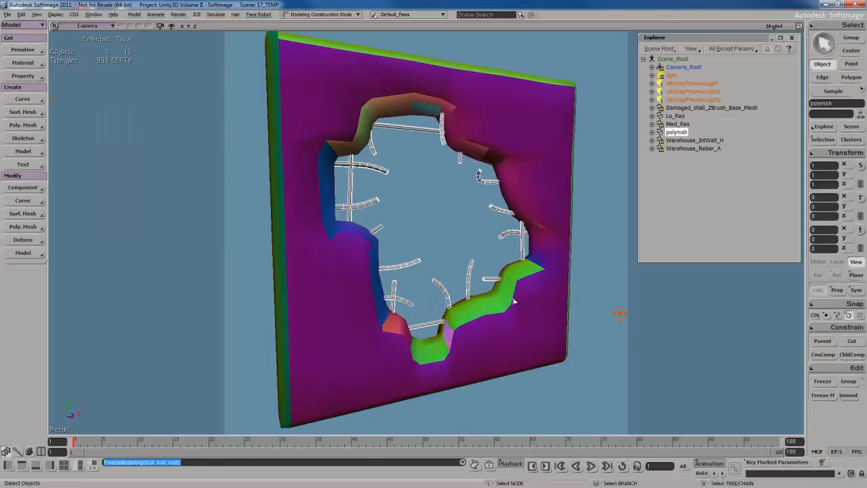
# Rename the merged rod mesh as Rebar and the Lo_Res wall as DamagedWall_Lo_Res.
pyautogui.press('Return')
pyautogui.click(369, 164)
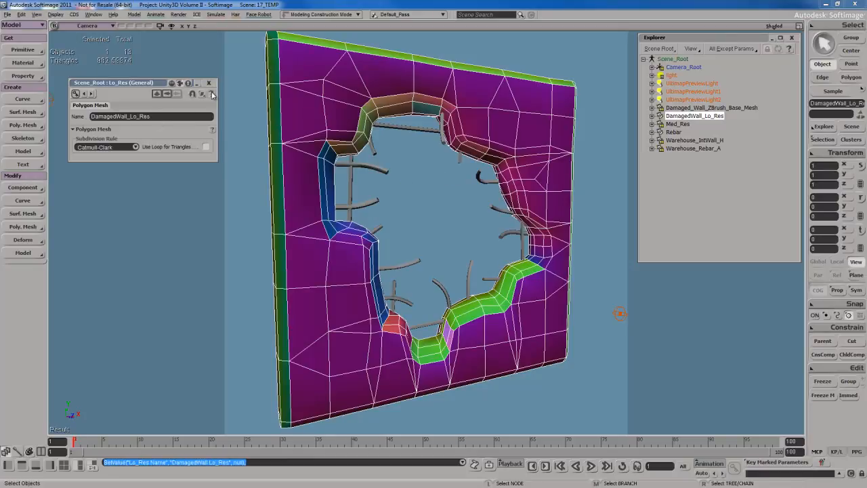
pyautogui.click(210, 83)
pyautogui.click(461, 231)
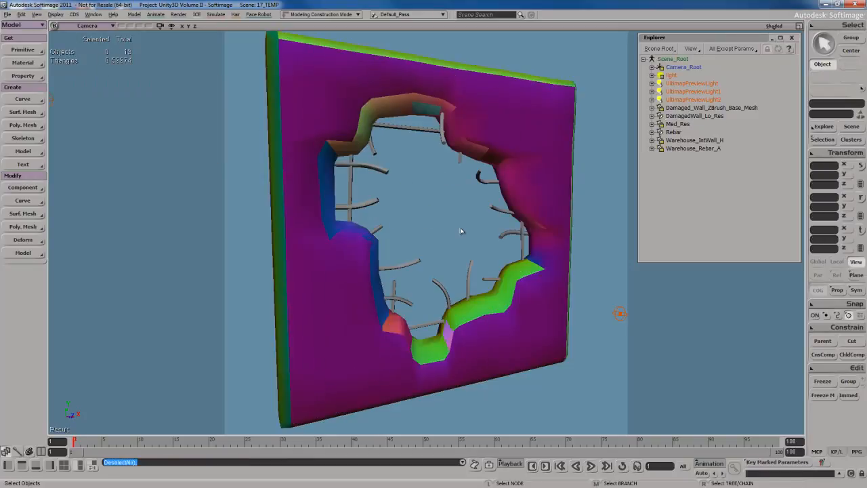
# Render a preview of the damaged wall with its rebar from an angled view, and close the preview.
pyautogui.press('s')
pyautogui.moveTo(460, 222); pyautogui.dragTo(441, 232, button='right')
pyautogui.hotkey('shift', 'q')
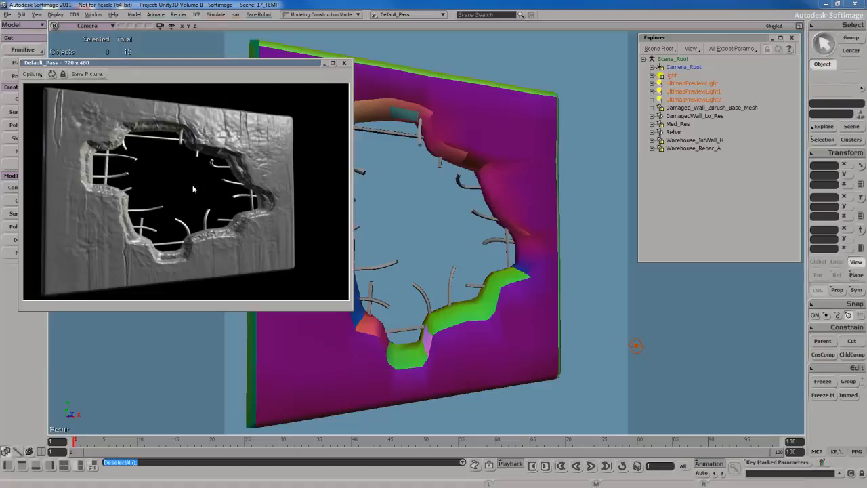
pyautogui.click(344, 64)
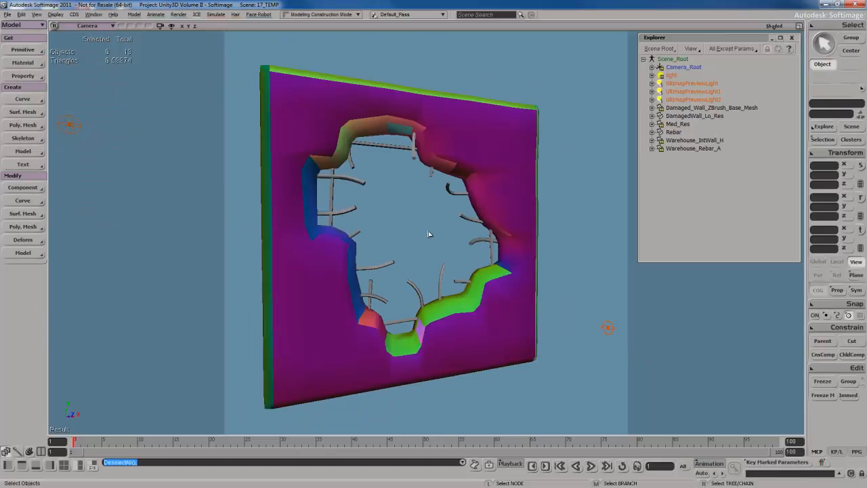
pyautogui.moveTo(428, 231); pyautogui.dragTo(424, 234)
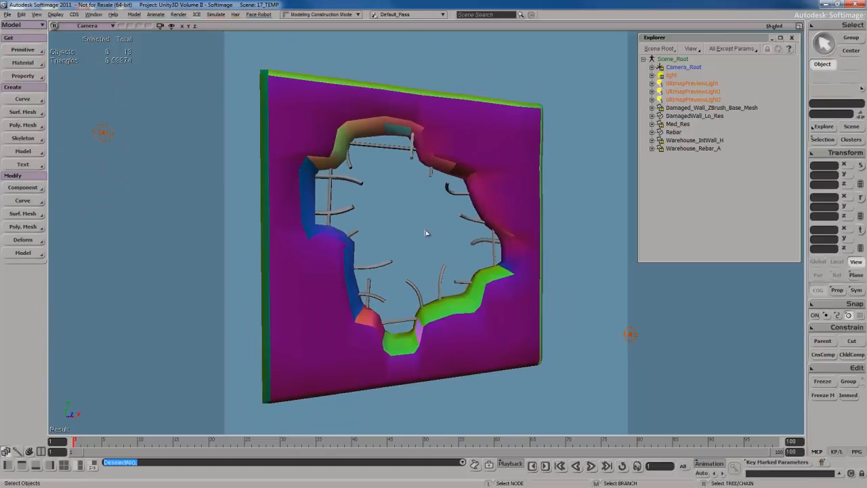